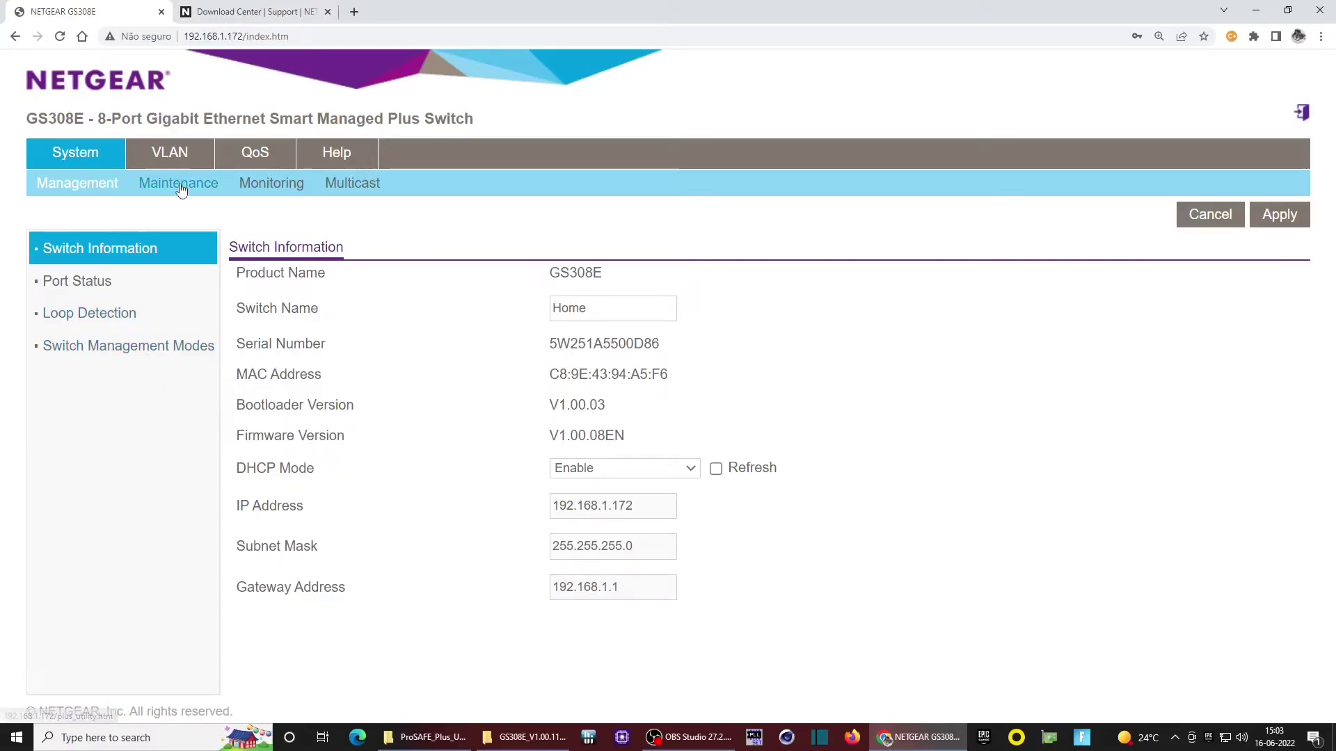
Go to Maintenance > Firmware Update, enter loader mode, and open the firmware file chooser
left_click(179, 183)
left_click(110, 346)
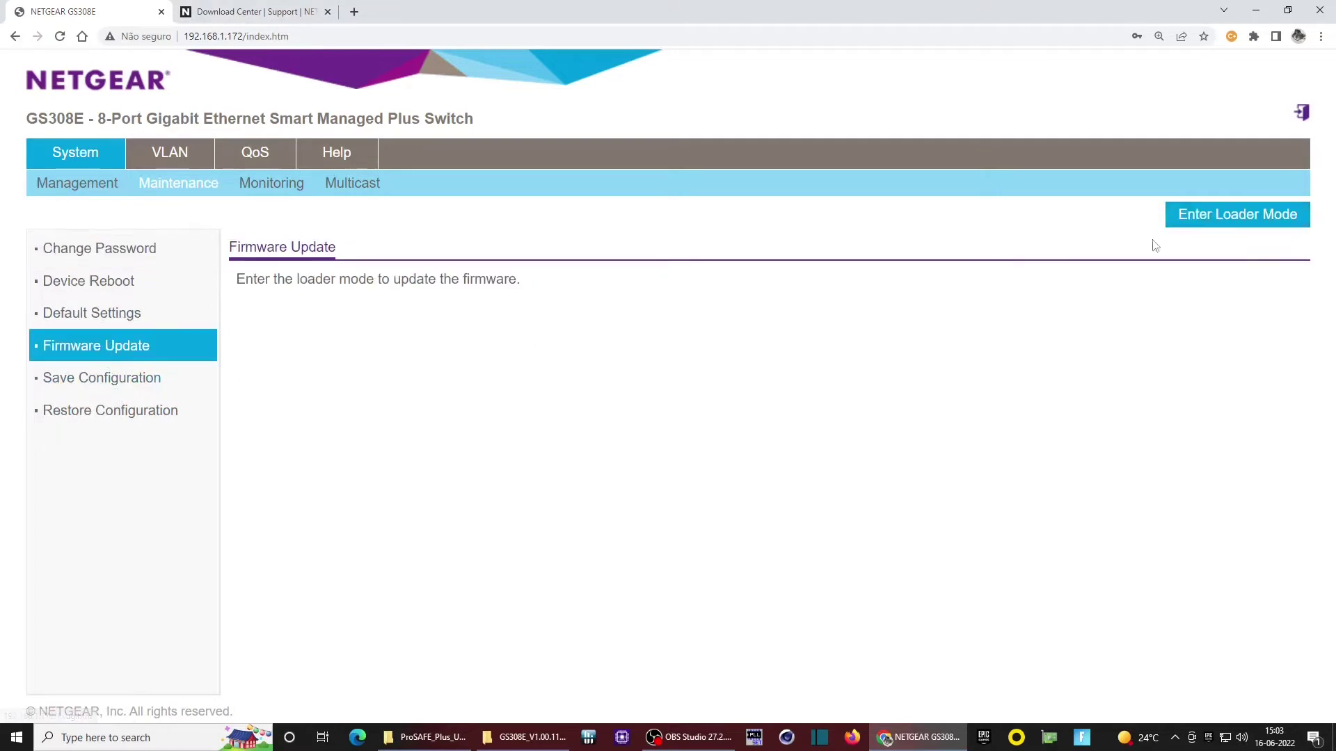
left_click(1207, 223)
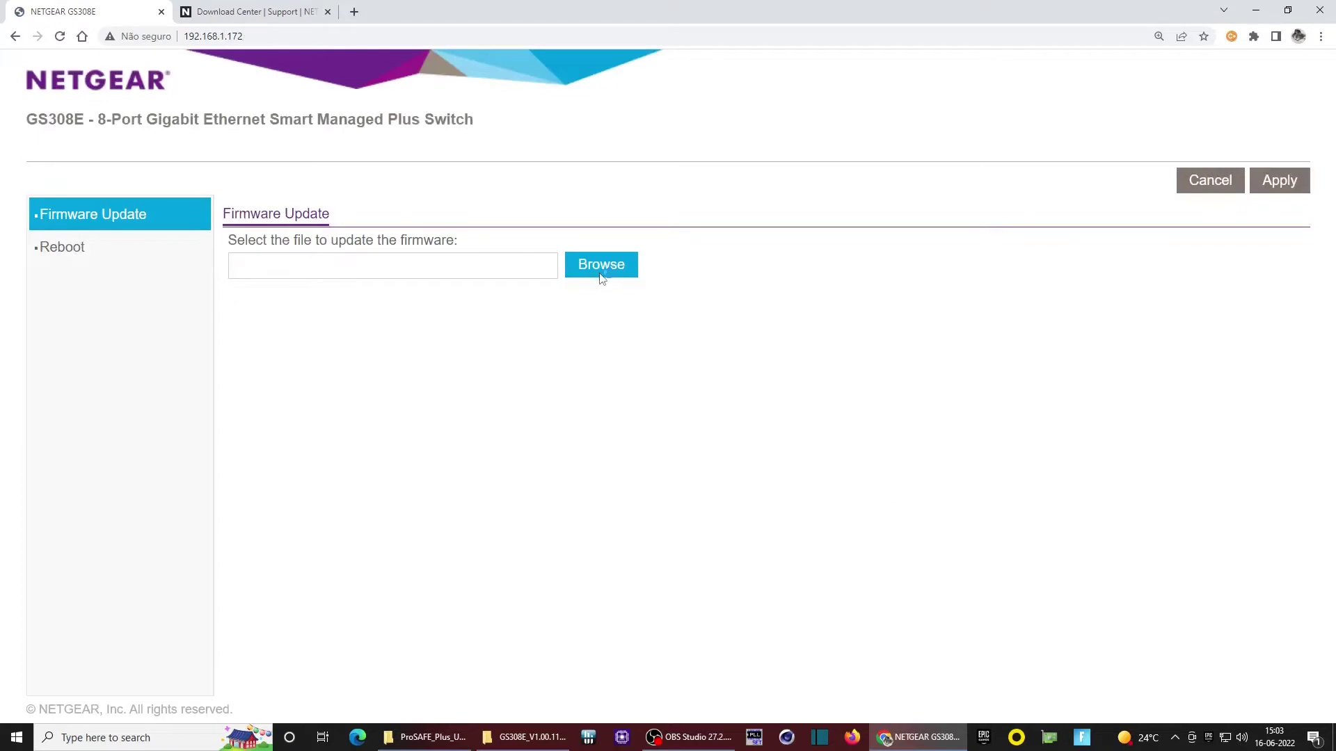
left_click(601, 265)
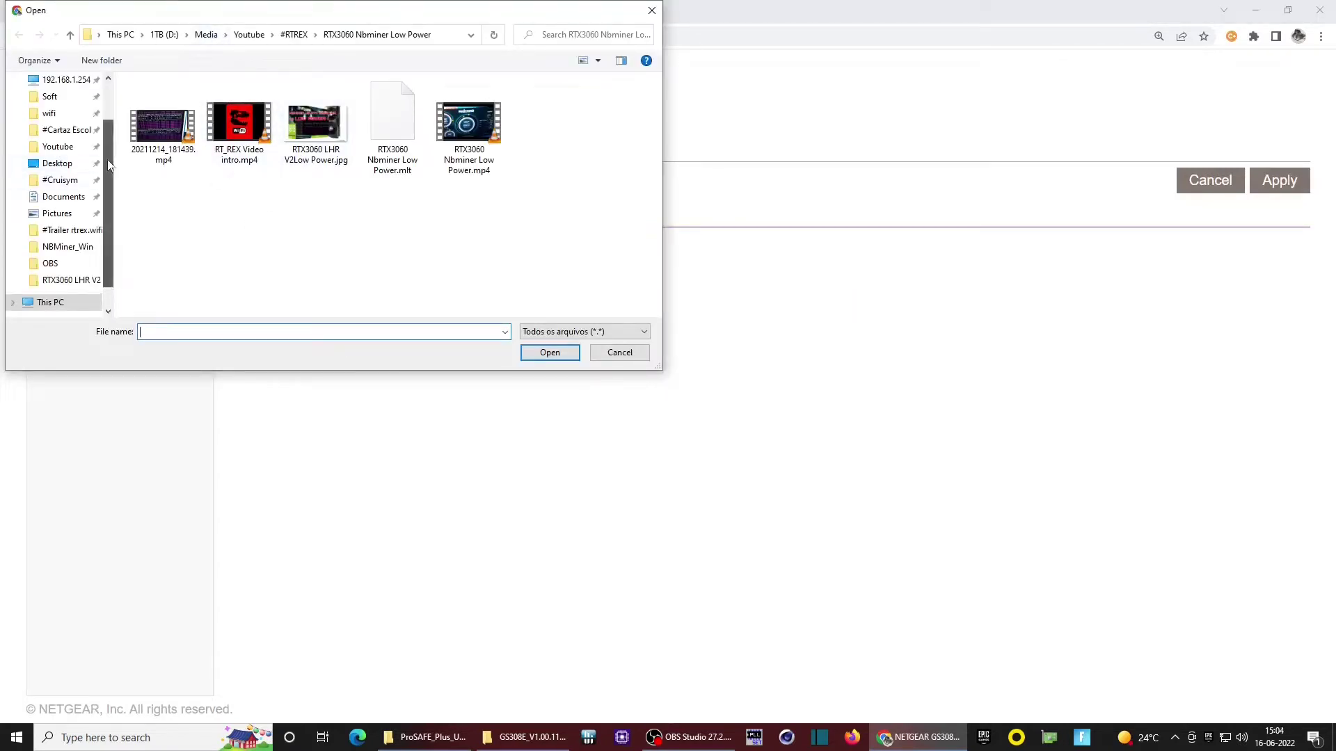
Choose GS308E_V1.00.11EN.bin from Downloads > GS308E_V1.00.11EN and start uploading it to the switch
scroll(61, 179, "up", 2)
scroll(60, 179, "down", 2)
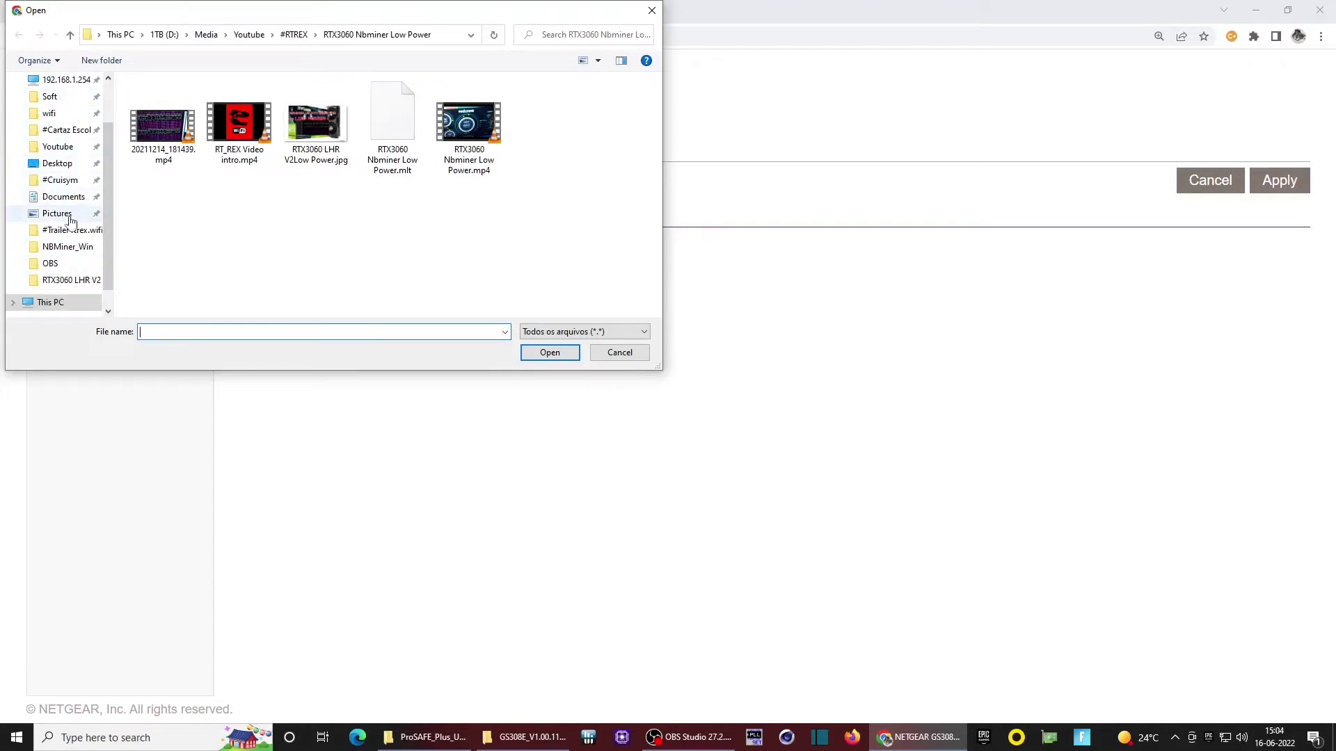
scroll(63, 221, "down", 1)
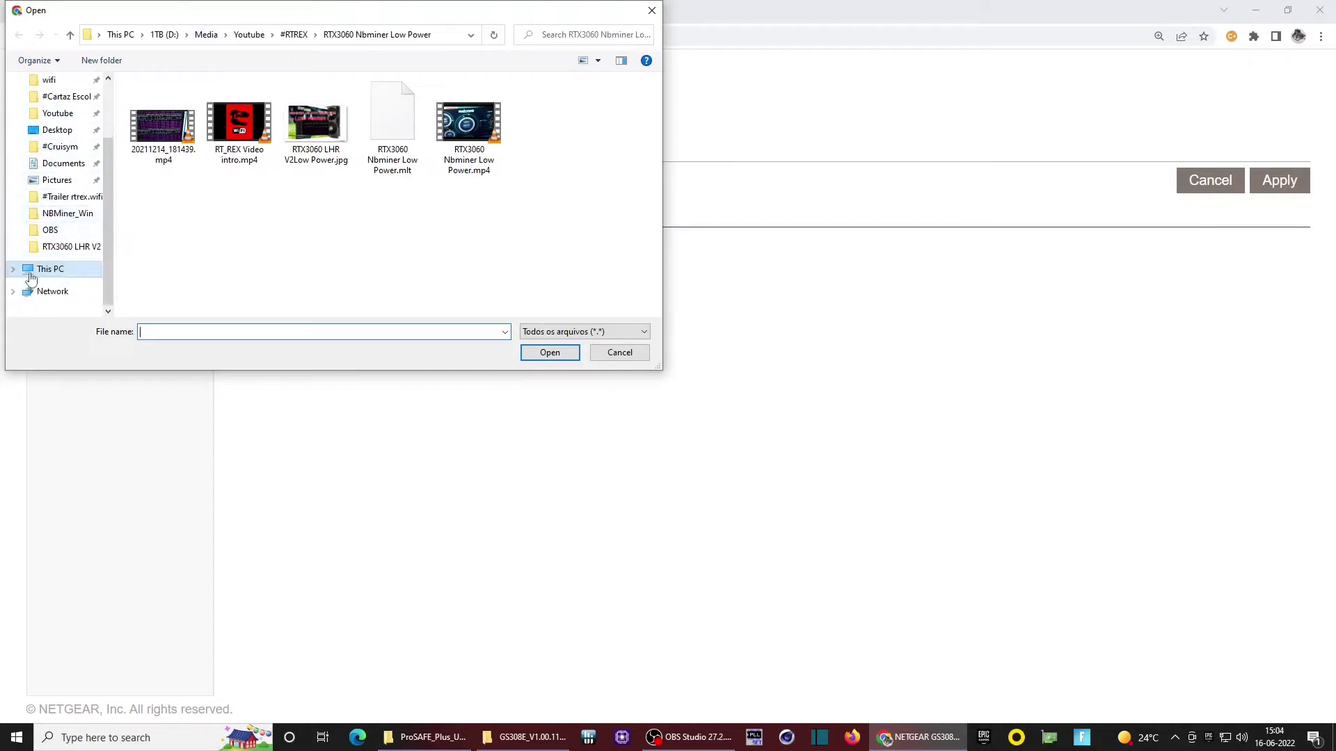
left_click(61, 276)
left_click(63, 218)
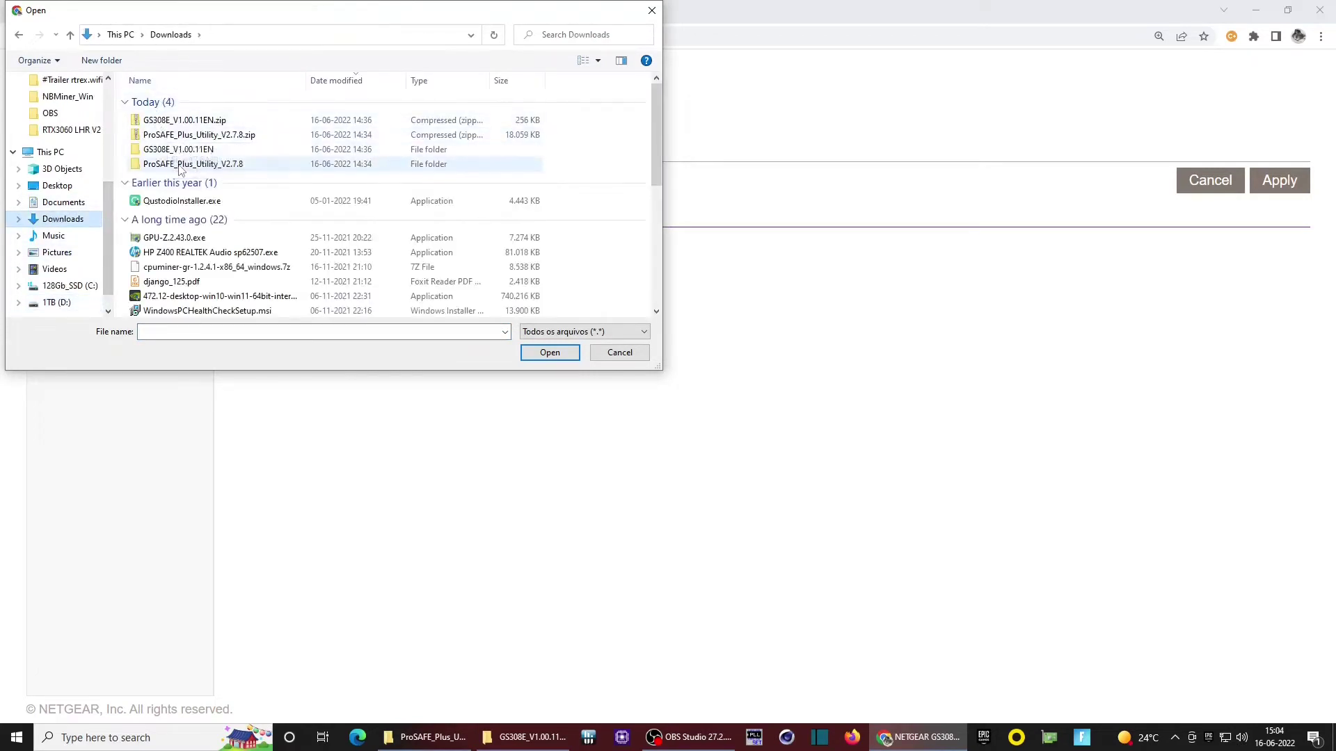
left_click(208, 151)
double_click(208, 151)
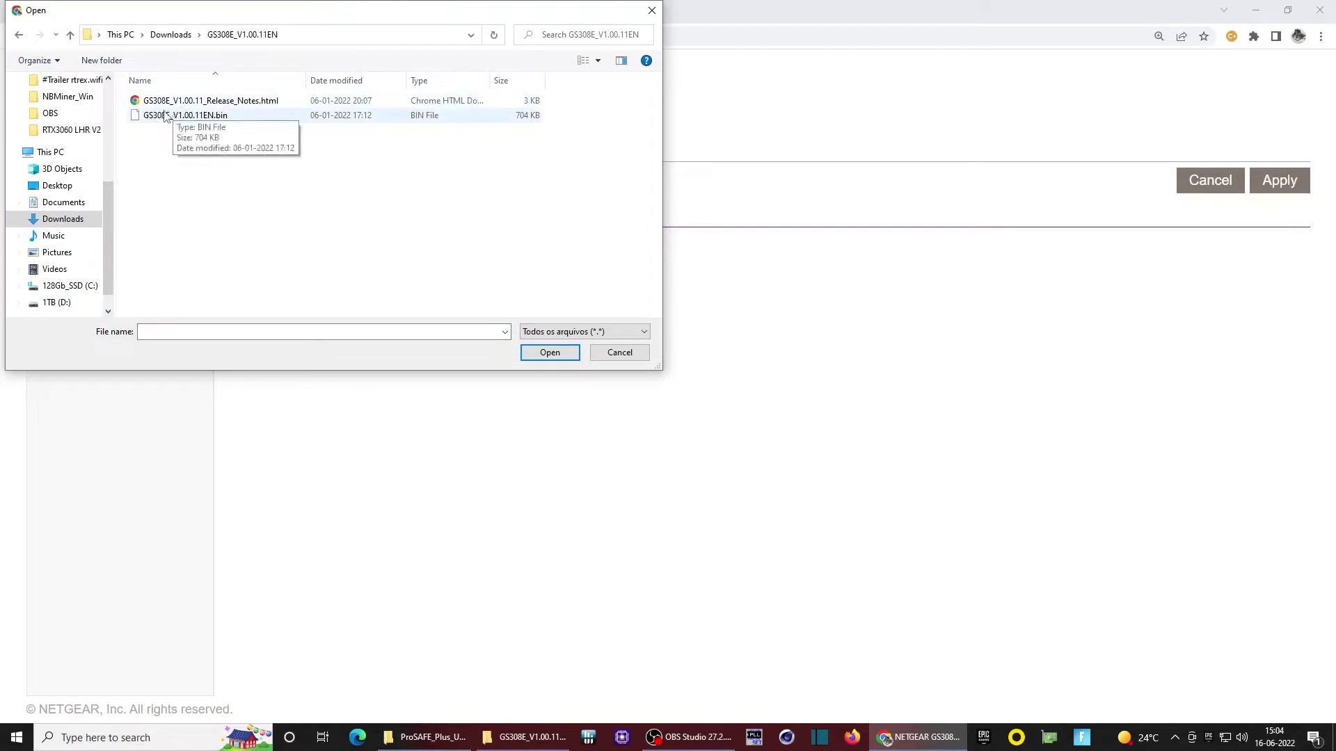
double_click(165, 116)
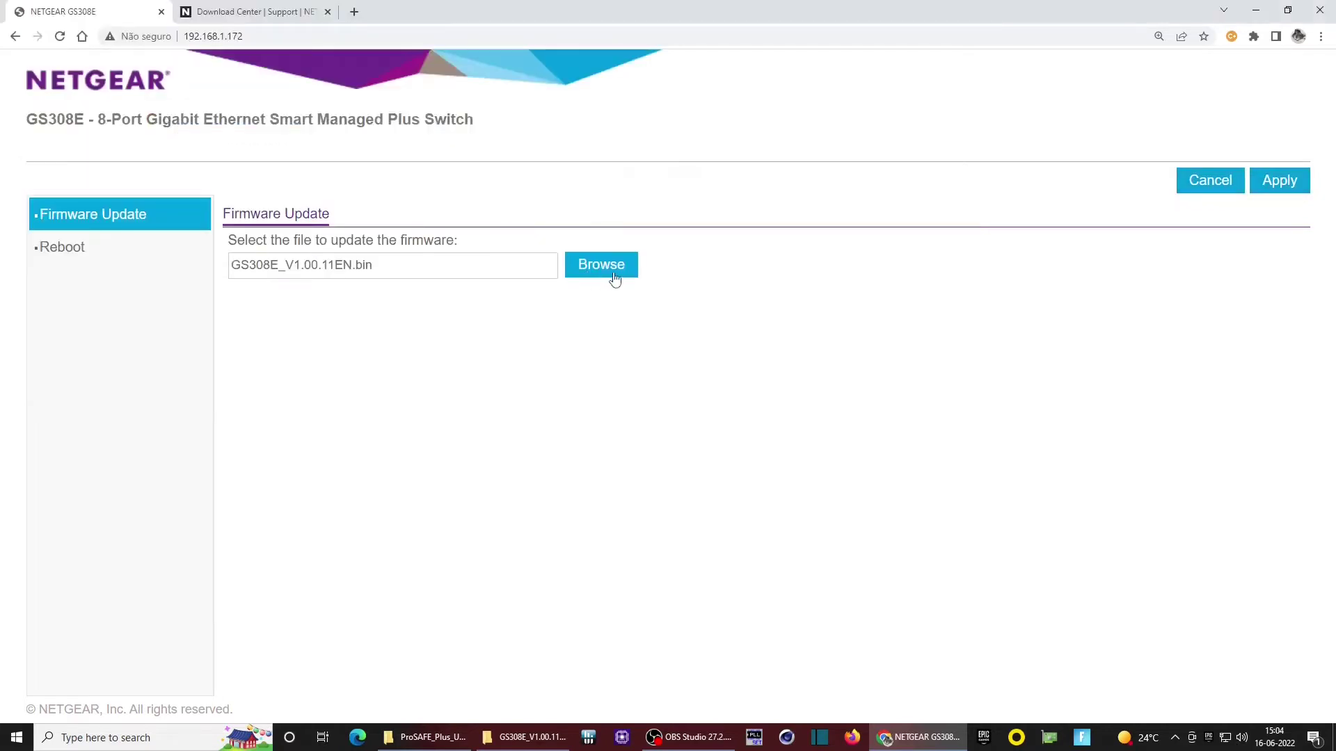
left_click(1281, 185)
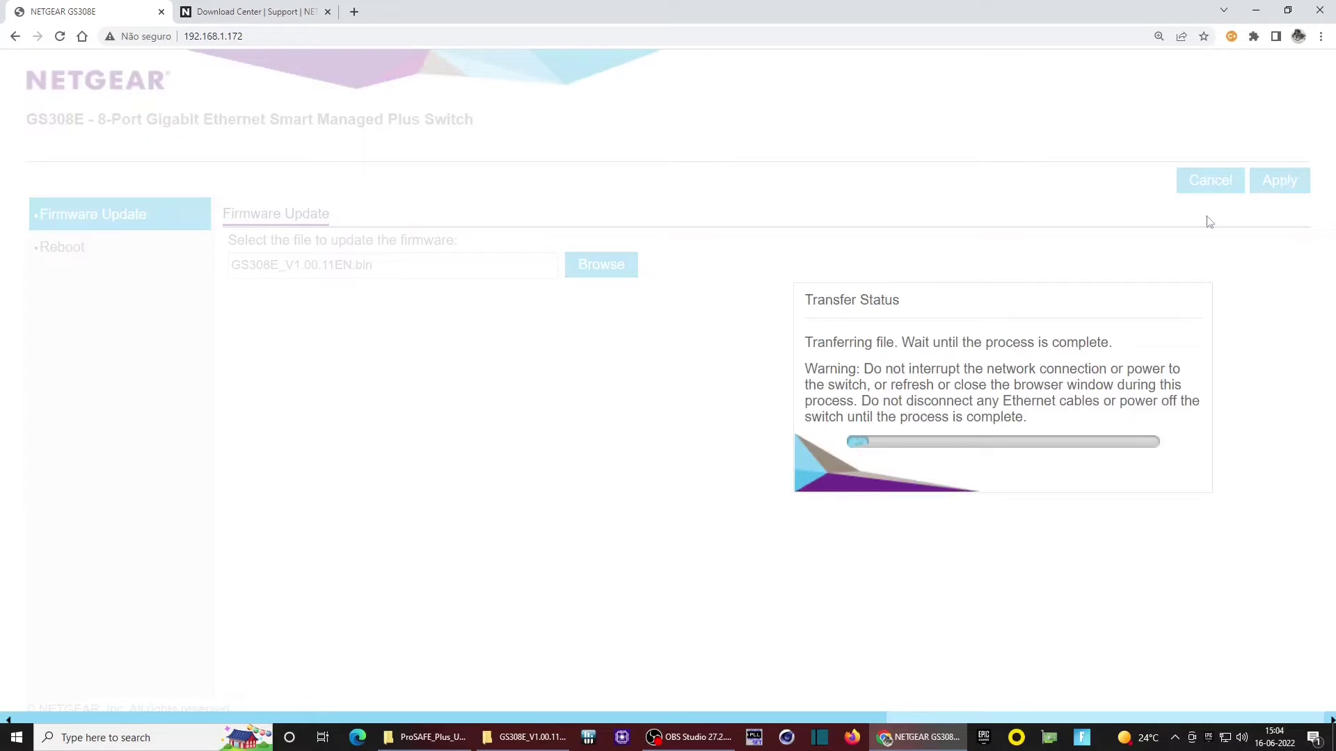
Watch Ethernet throughput in Task Manager's Performance view while the firmware transfer progresses
key("ctrl+shift+Escape")
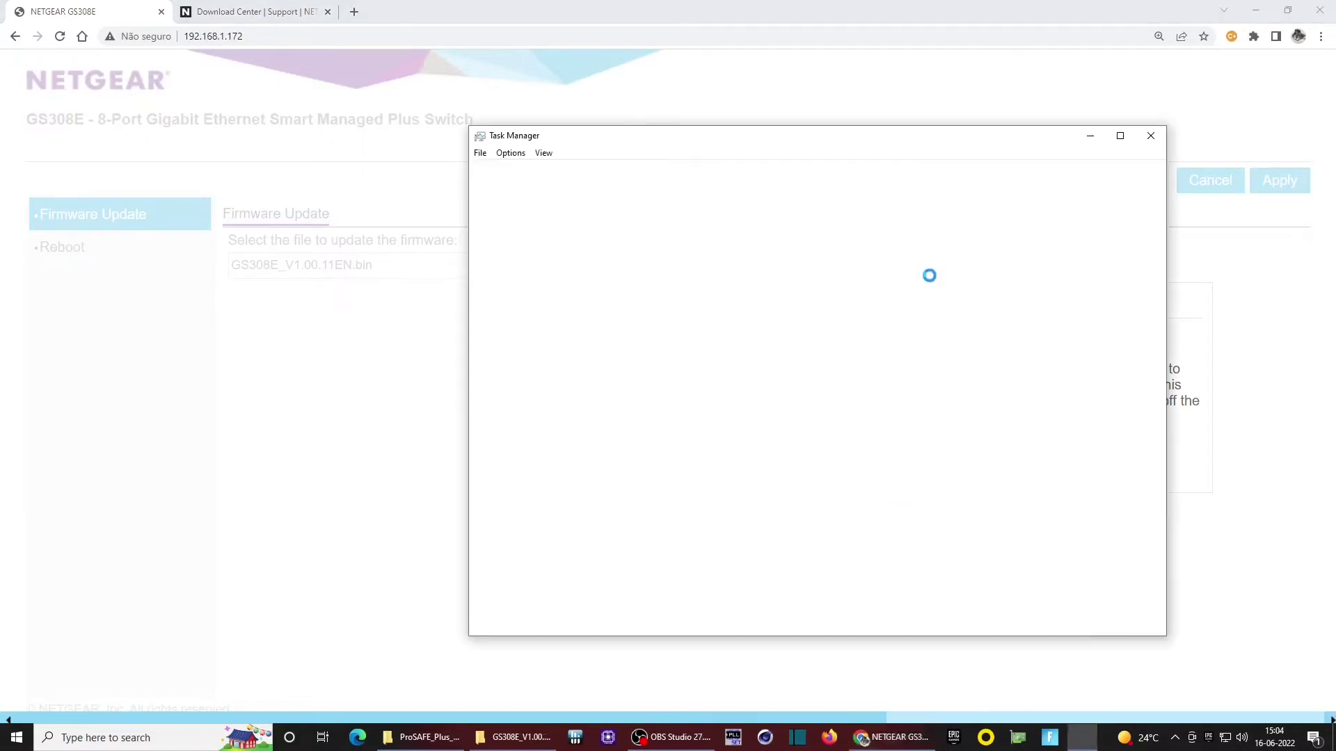
left_click(554, 172)
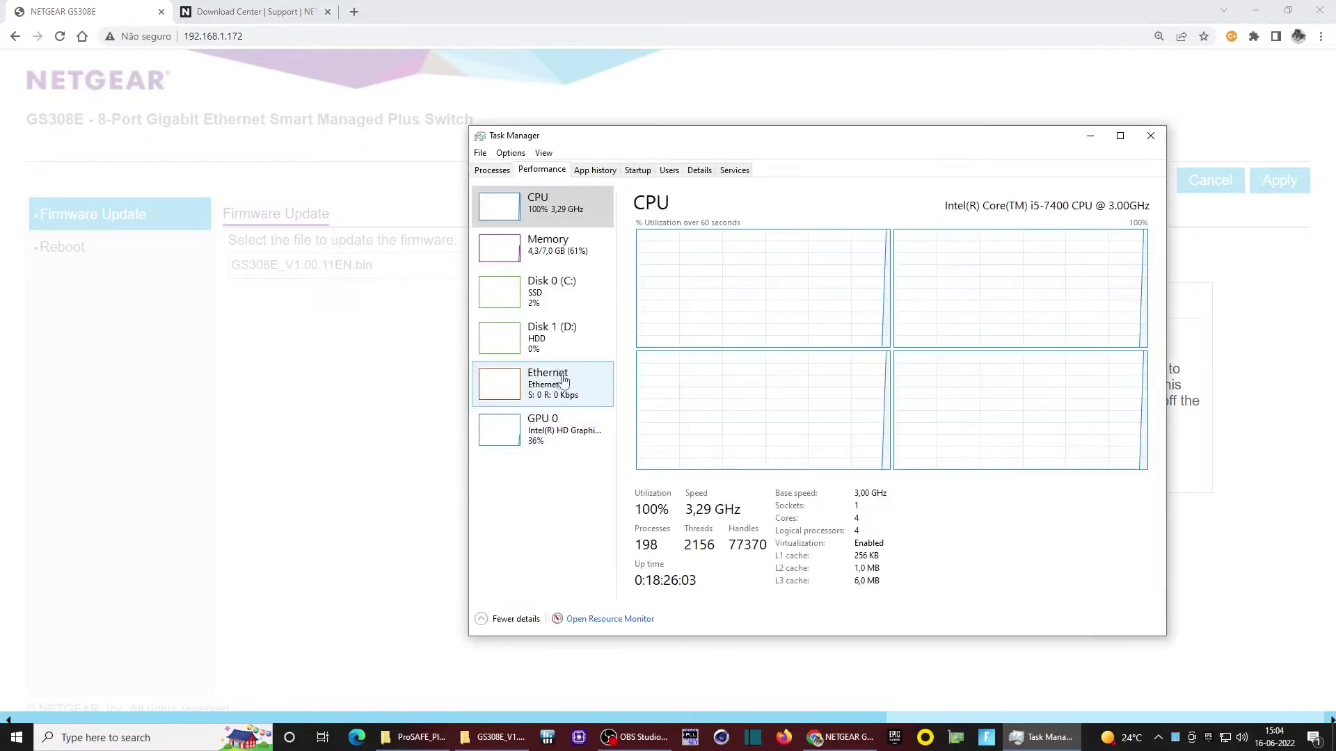
left_click(565, 393)
left_click_drag(869, 151, 539, 110)
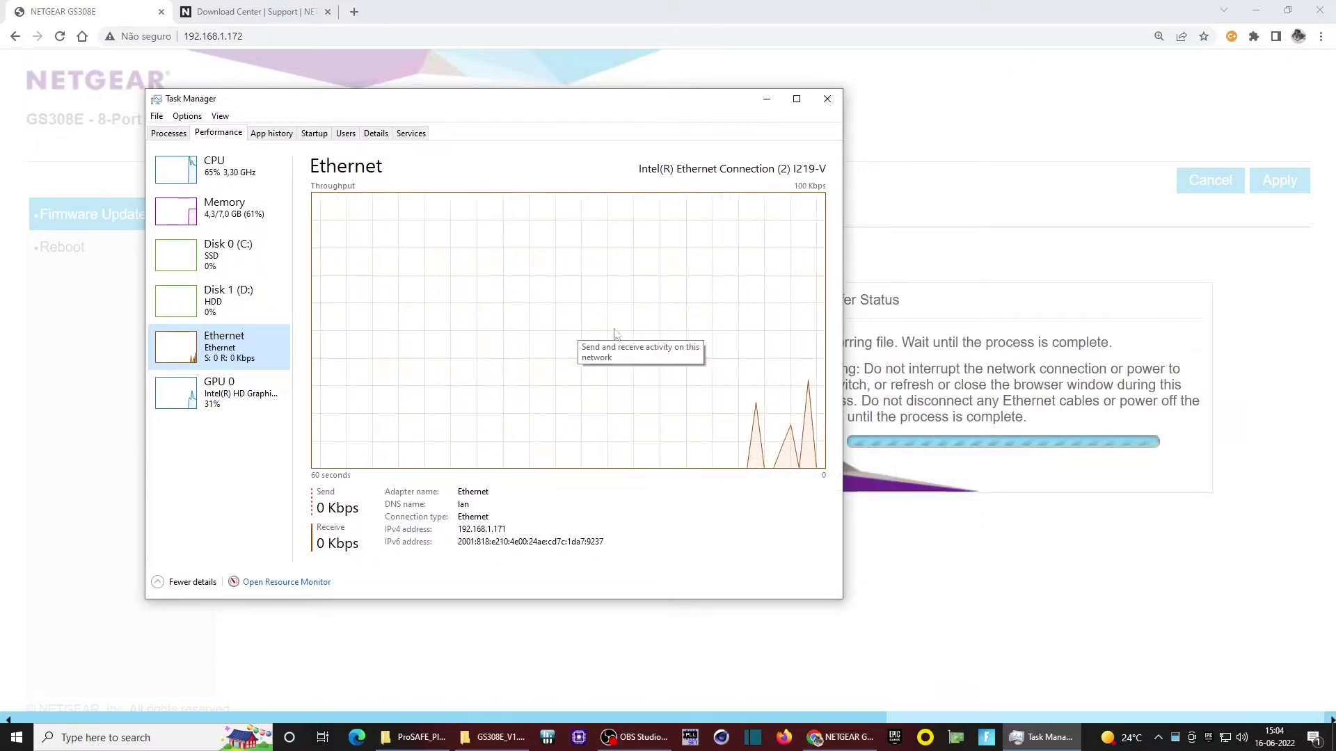
left_click(767, 98)
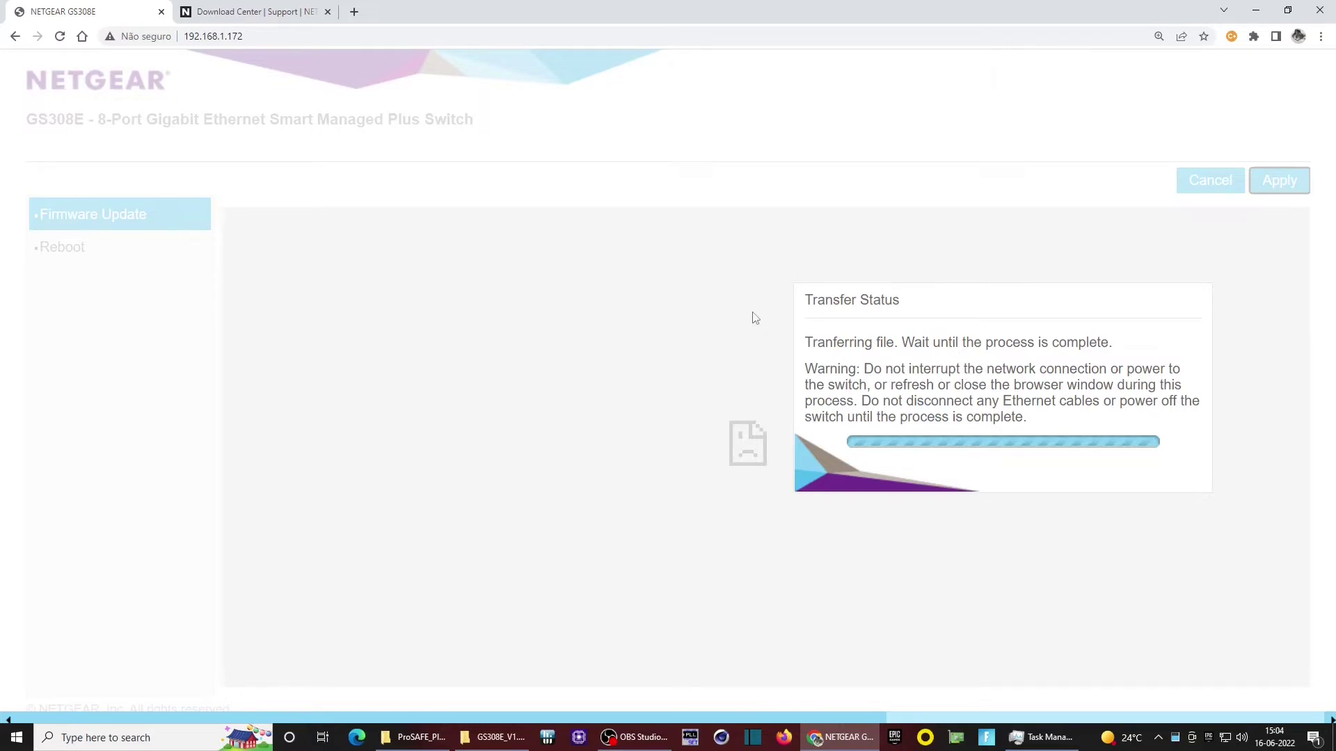
left_click_drag(913, 306, 643, 300)
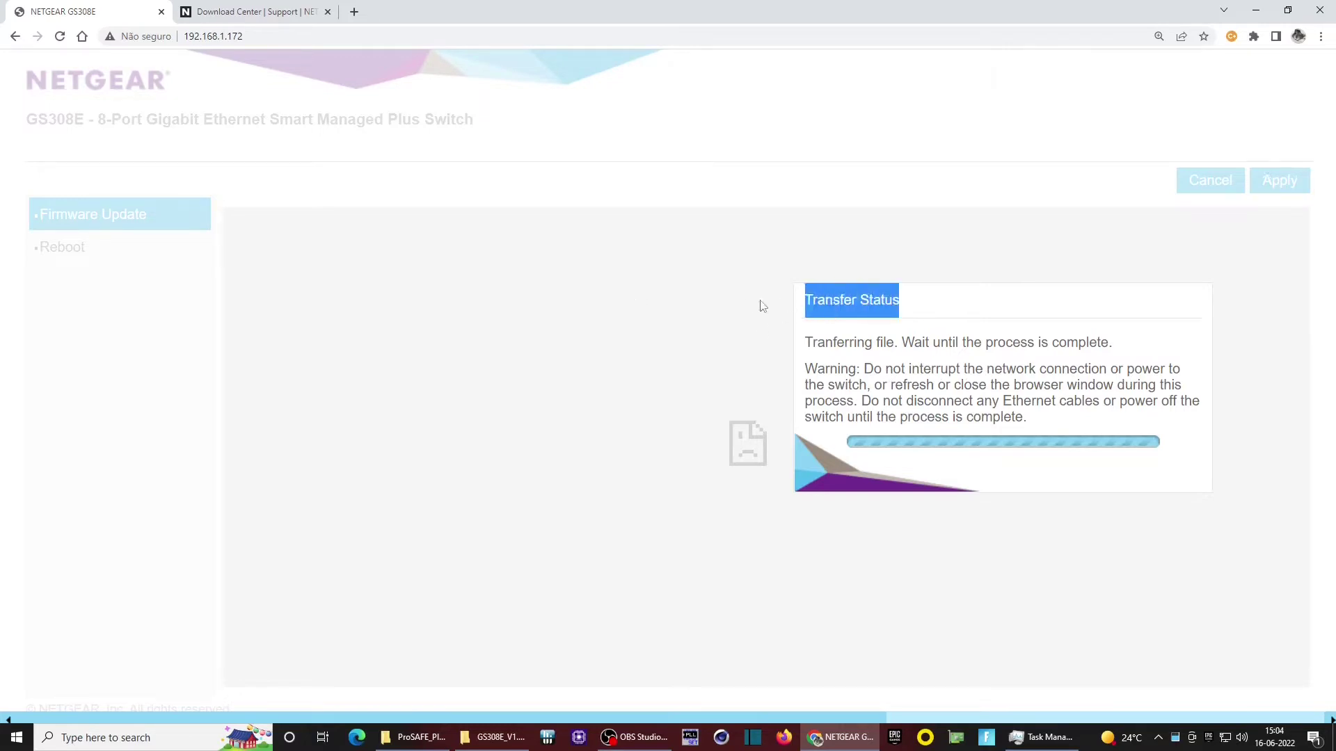
left_click(904, 309)
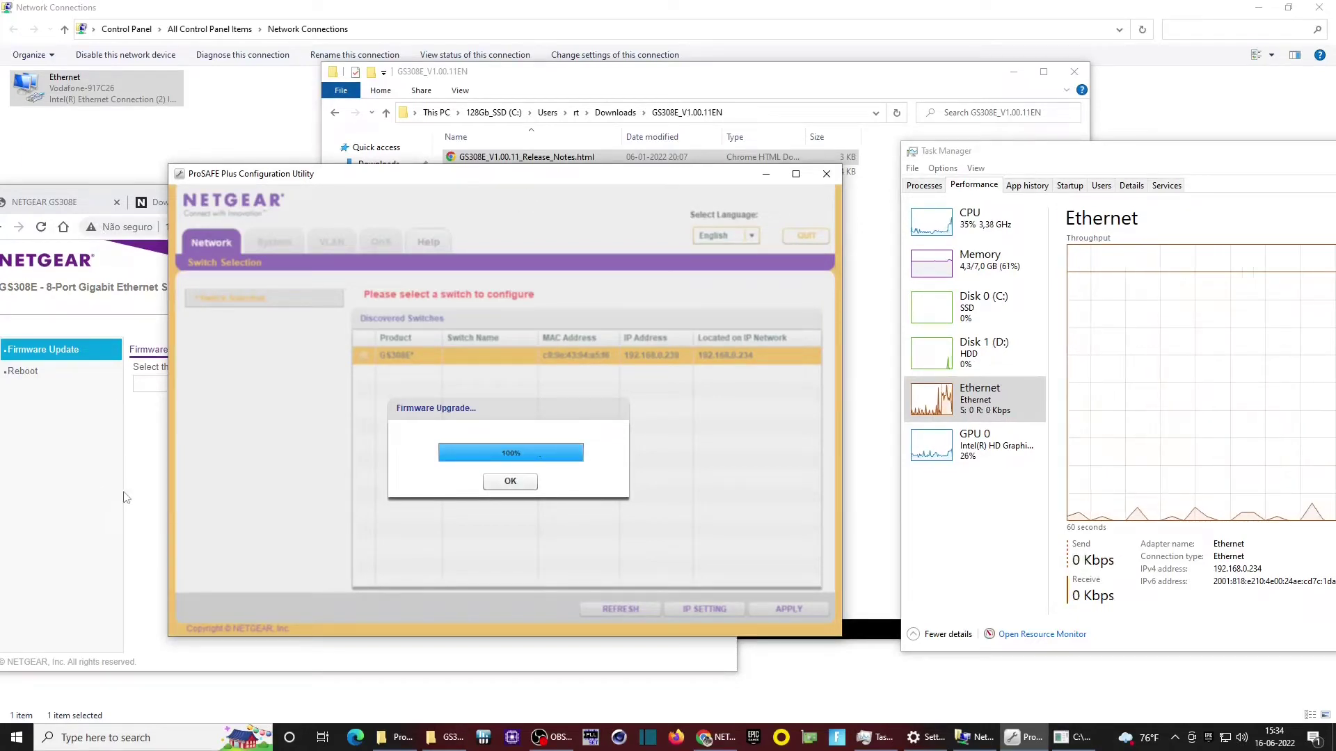
Confirm the 100% firmware upgrade and acknowledge the switch-restart warning
left_click(523, 483)
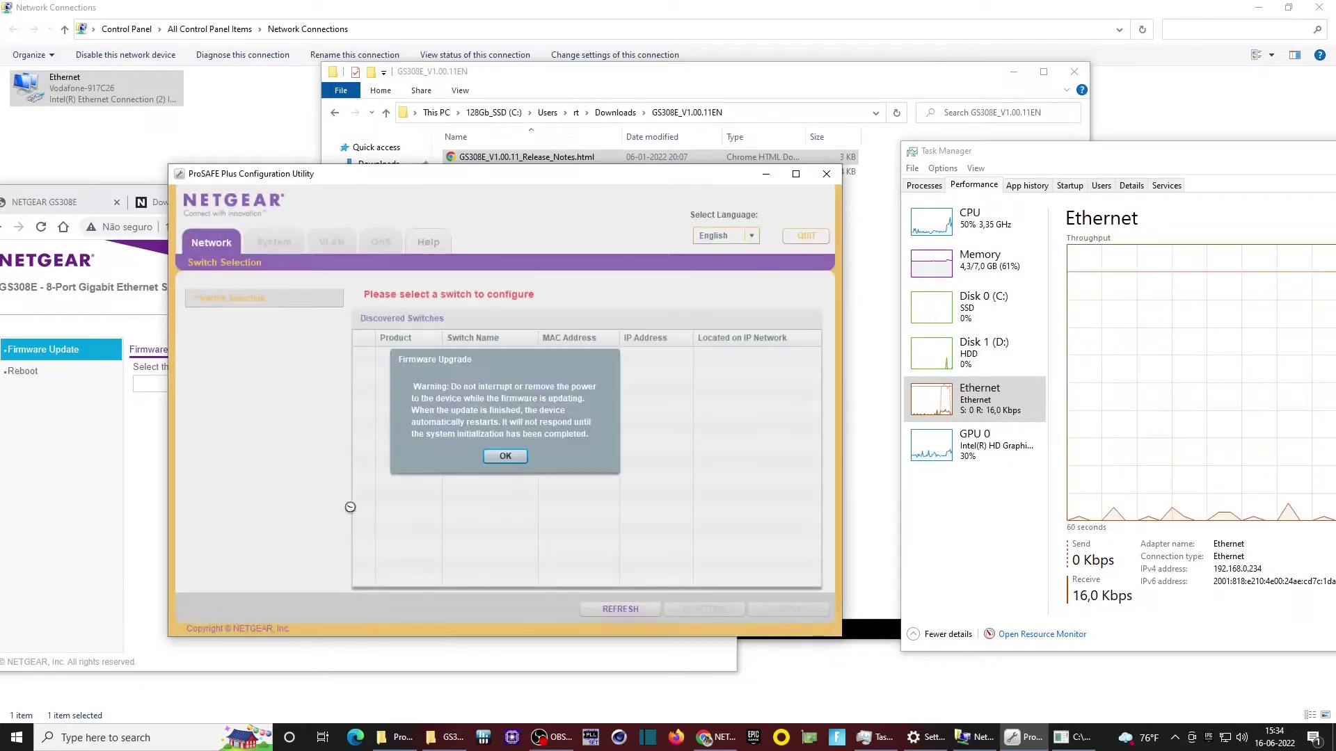
left_click(507, 457)
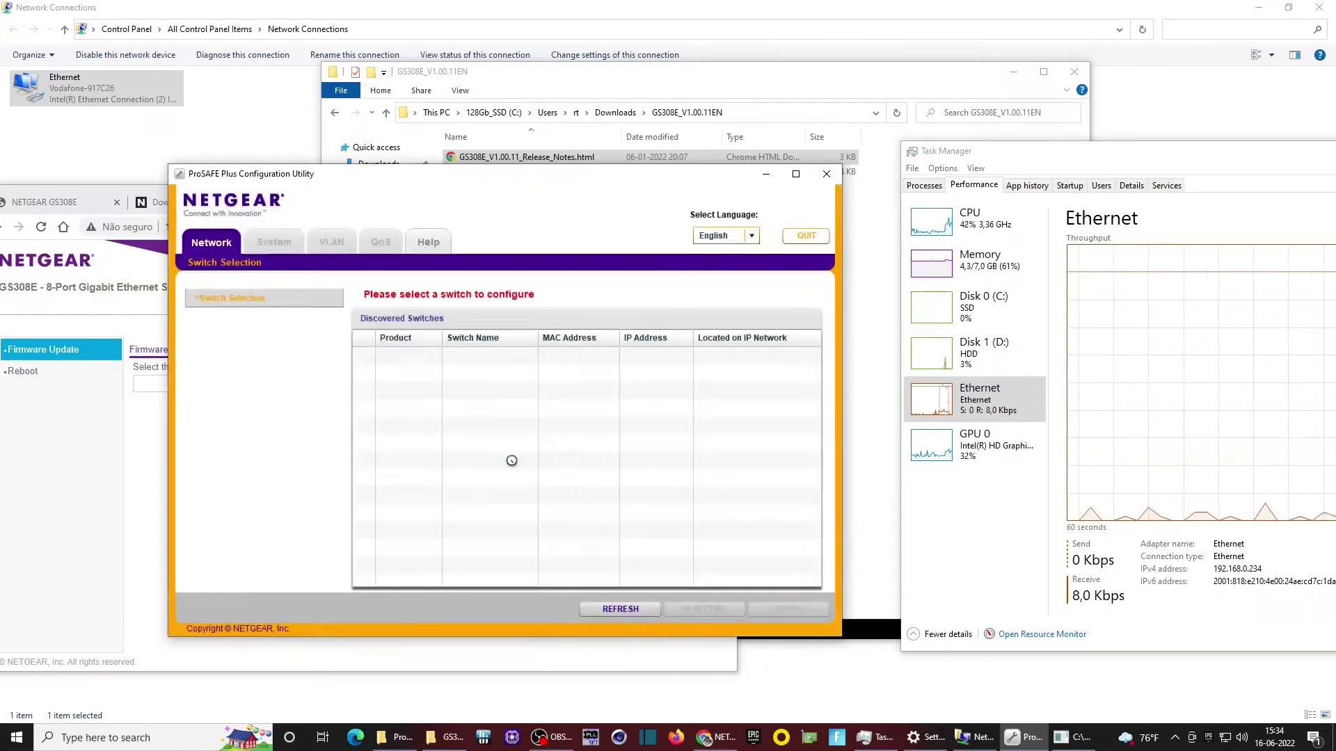
Bring Chrome's 192.168.0.239 Firmware Update page fully on screen, then return to the ProSAFE utility
left_click(109, 468)
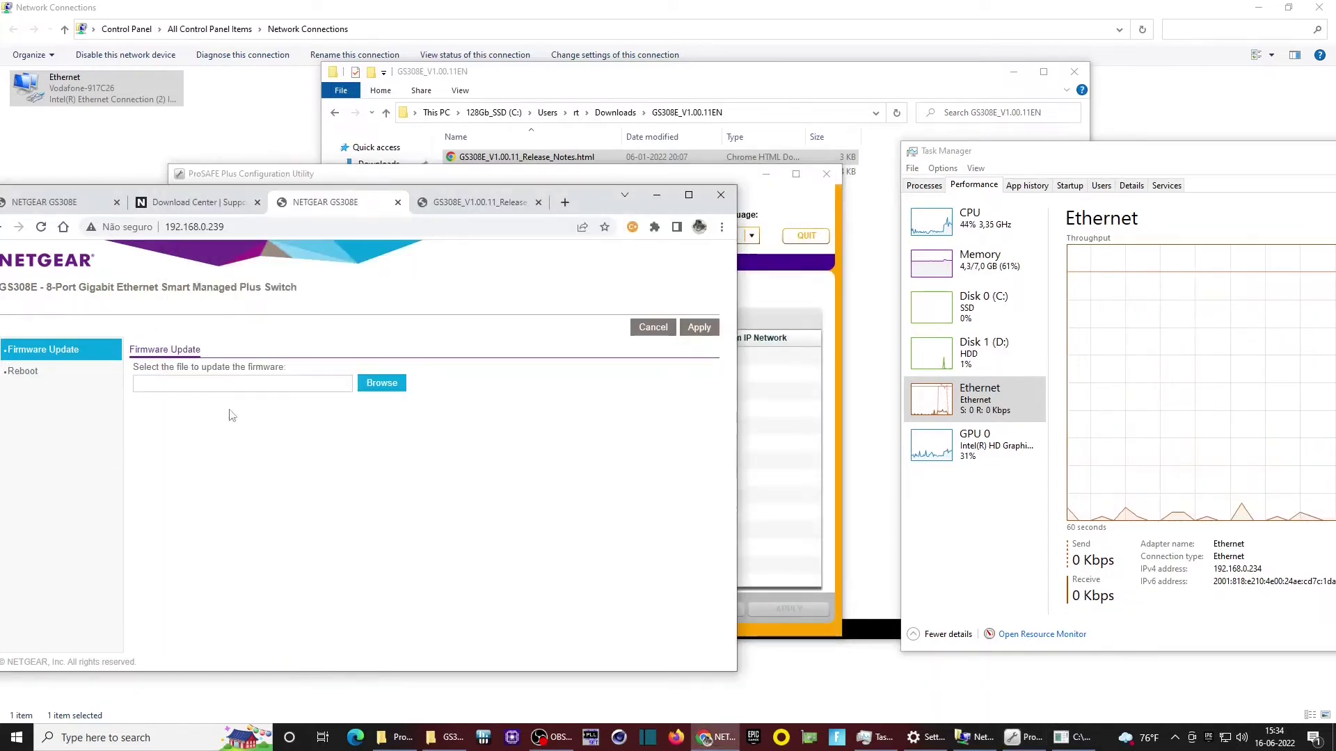
left_click_drag(578, 189, 688, 113)
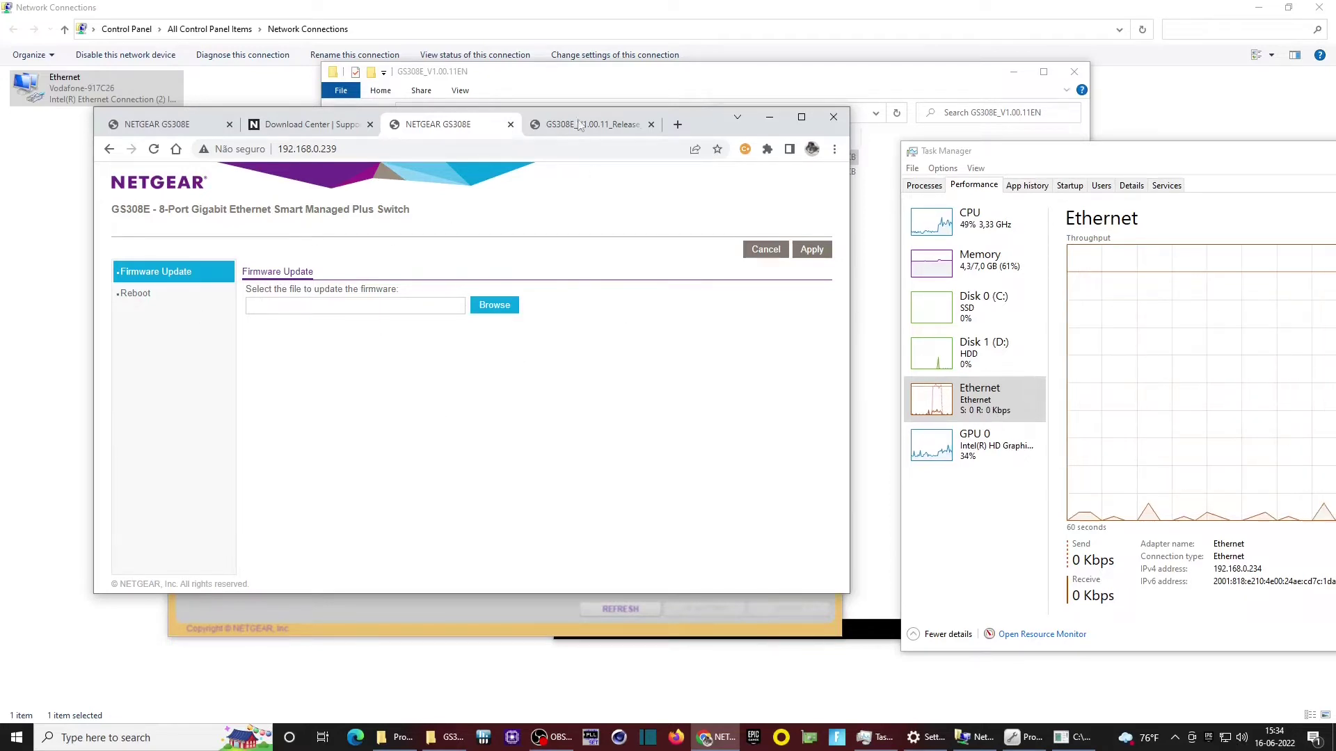
left_click(341, 155)
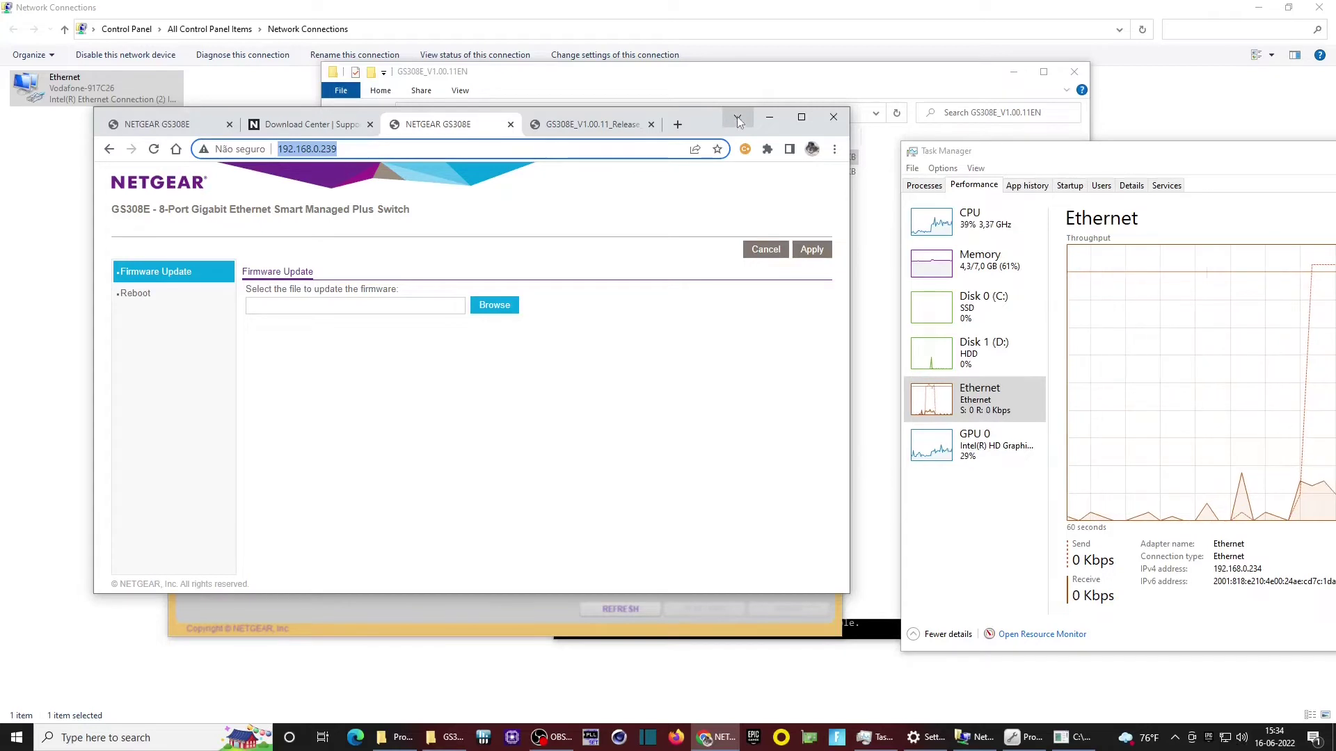
left_click(469, 607)
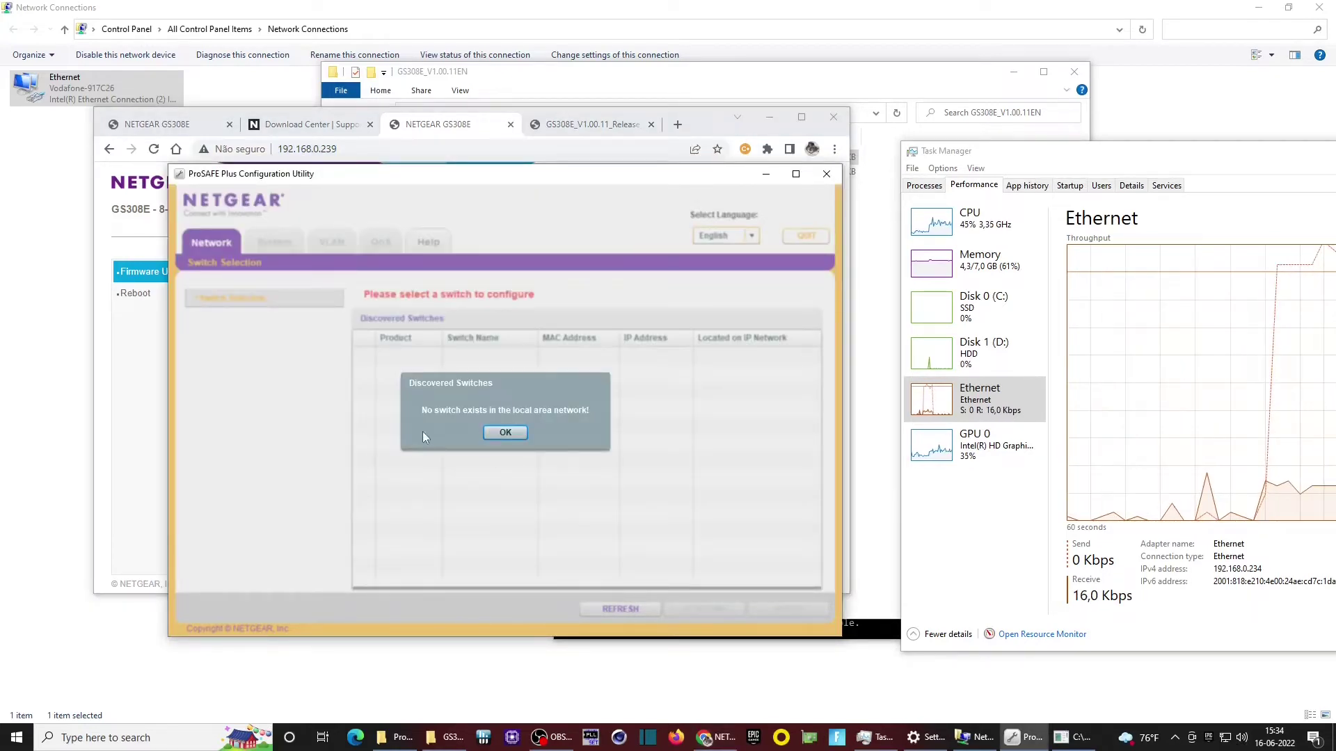
Dismiss 'No switch exists', move the ProSAFE window down, and shift Task Manager left
left_click(507, 433)
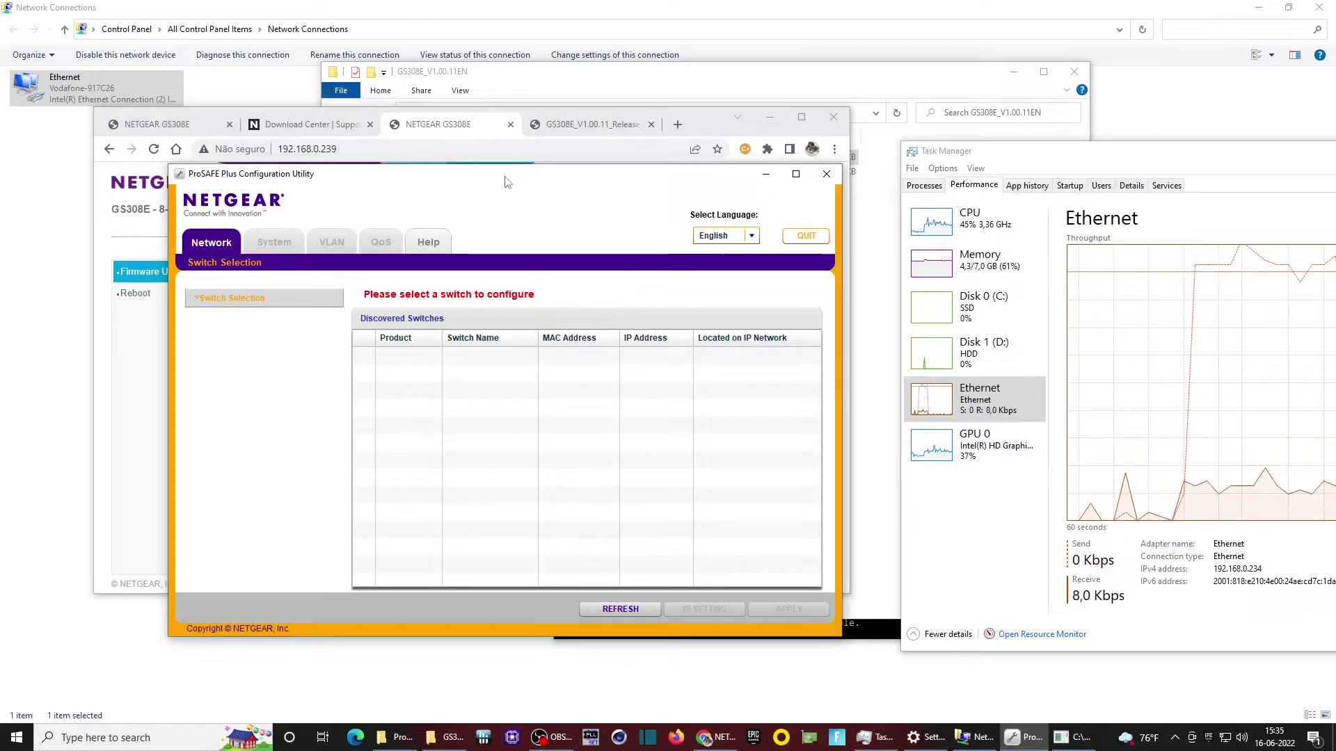
left_click_drag(508, 182, 560, 336)
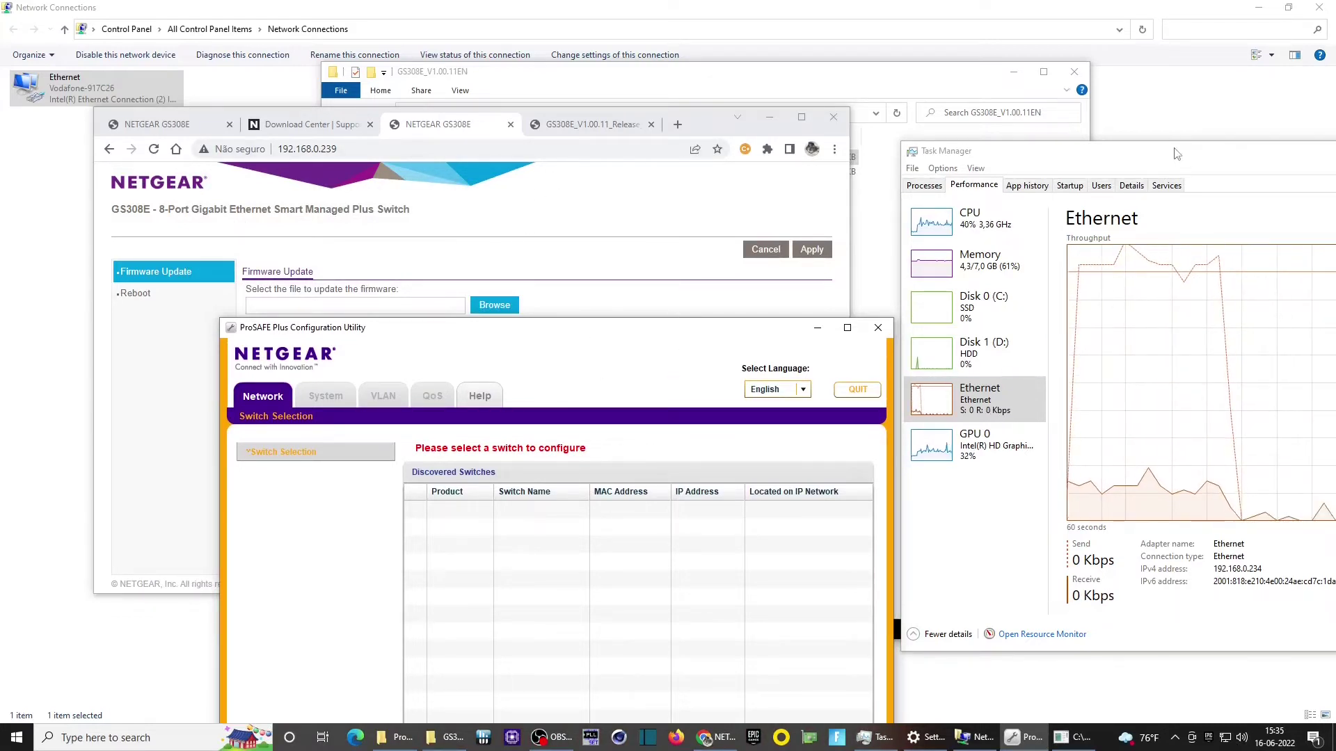
left_click_drag(1122, 156, 1057, 164)
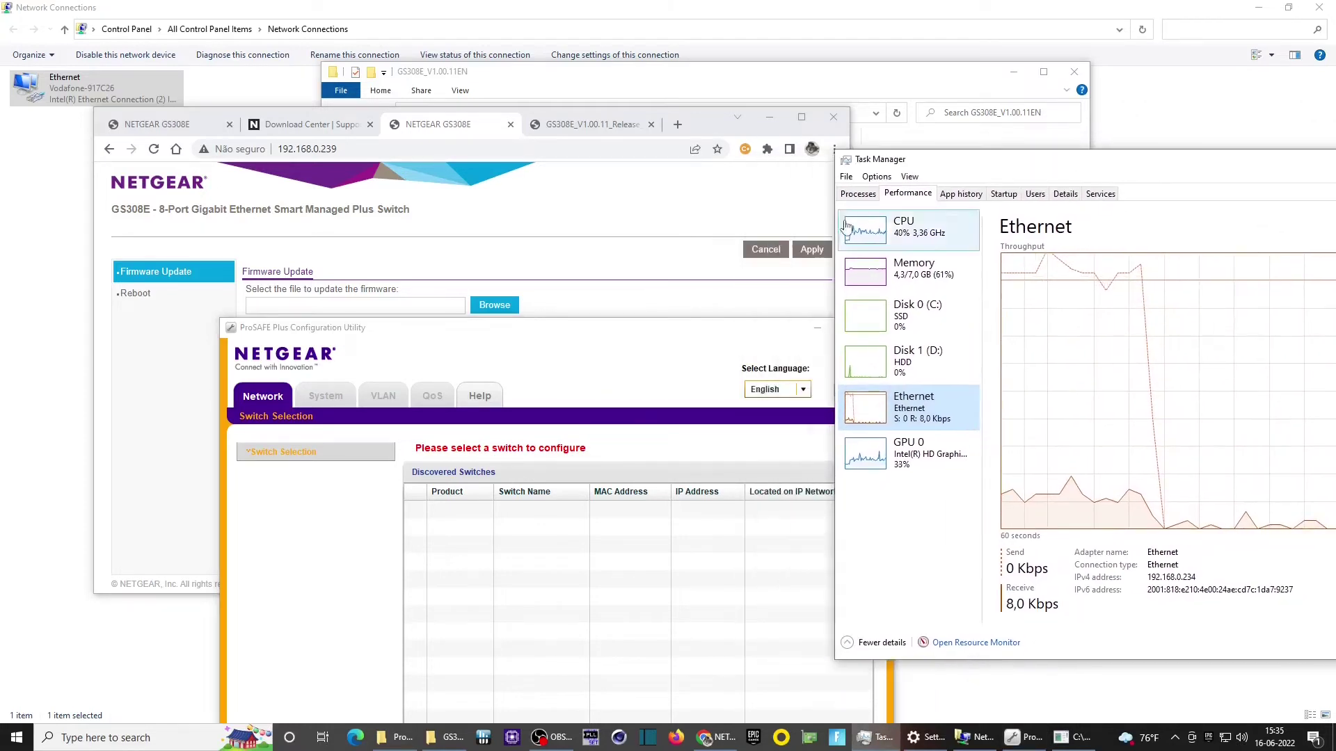
Dismiss the browser's firmware file suggestion, minimize Chrome, and raise the ProSAFE window
left_click_drag(639, 334, 630, 331)
left_click(412, 304)
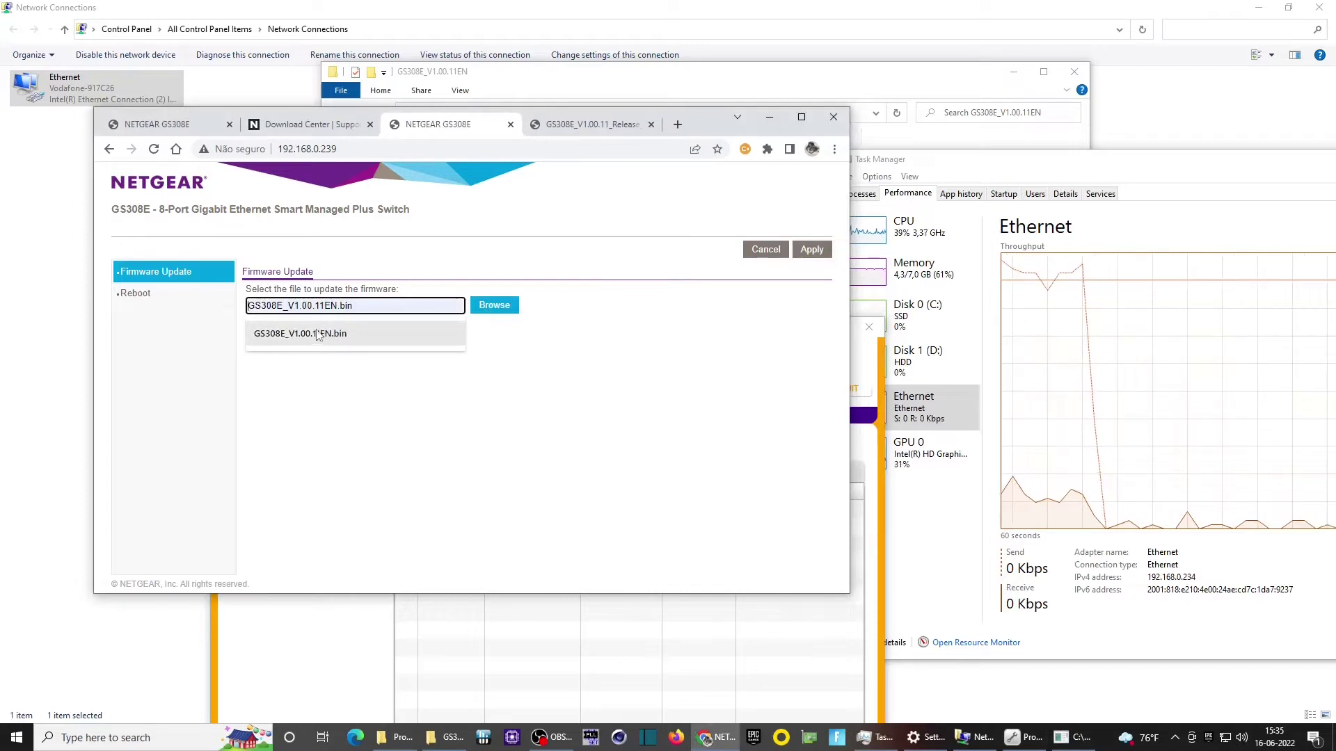
left_click(630, 232)
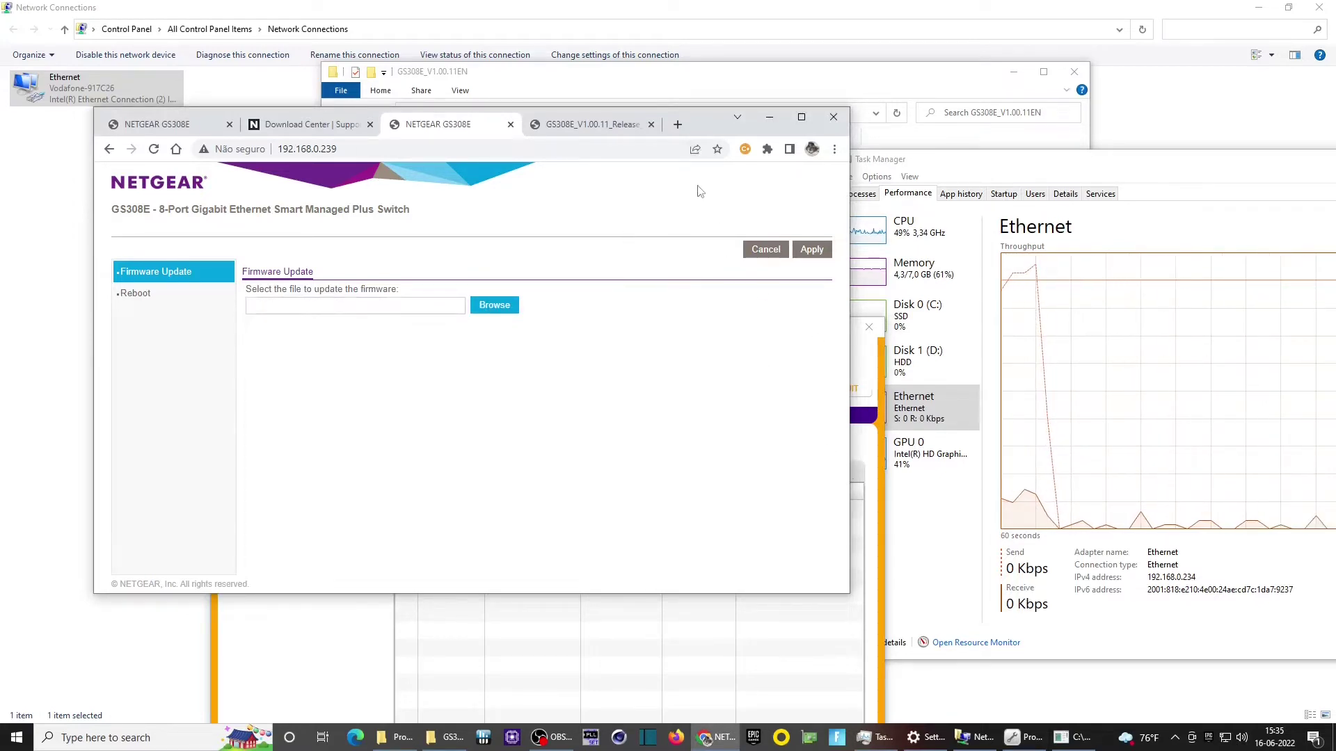
left_click(769, 117)
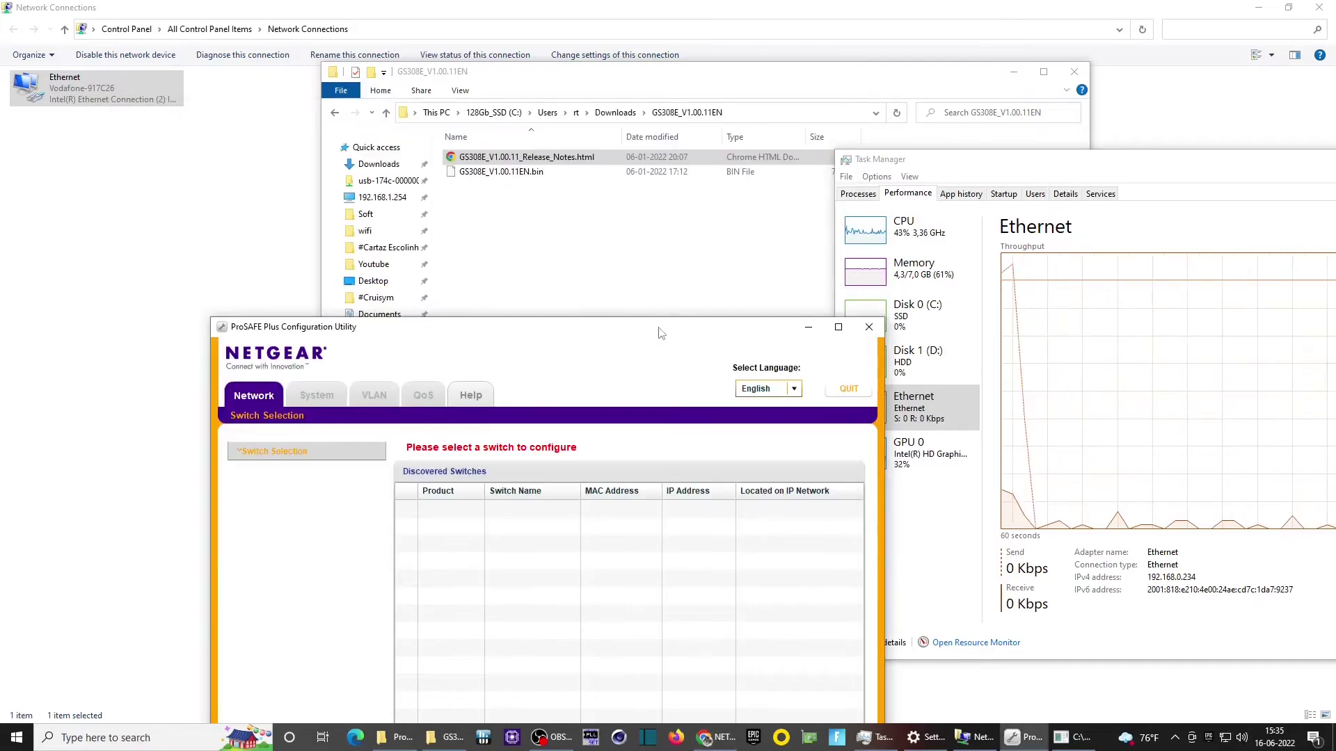
left_click_drag(660, 314, 652, 114)
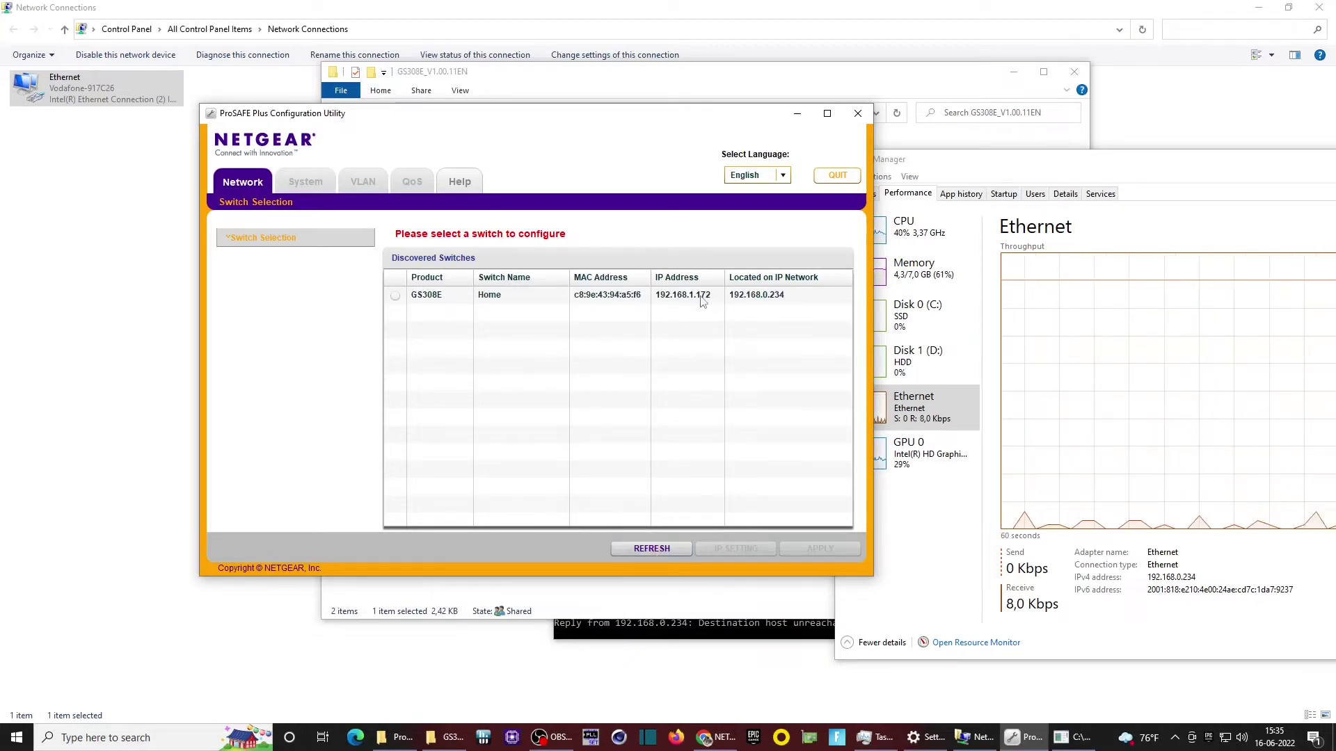
Select the GS308E switch 'Home' at 192.168.1.172, then briefly center and minimize Task Manager
left_click(701, 298)
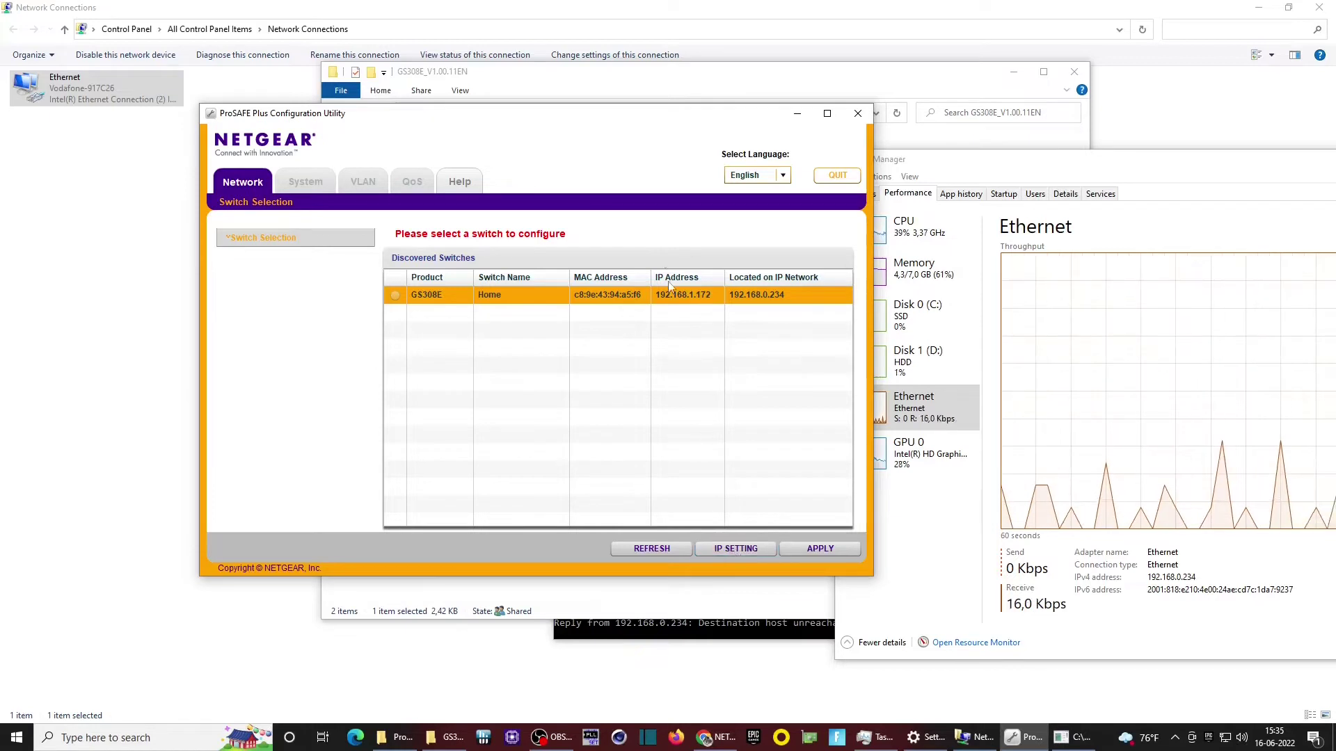
left_click(998, 176)
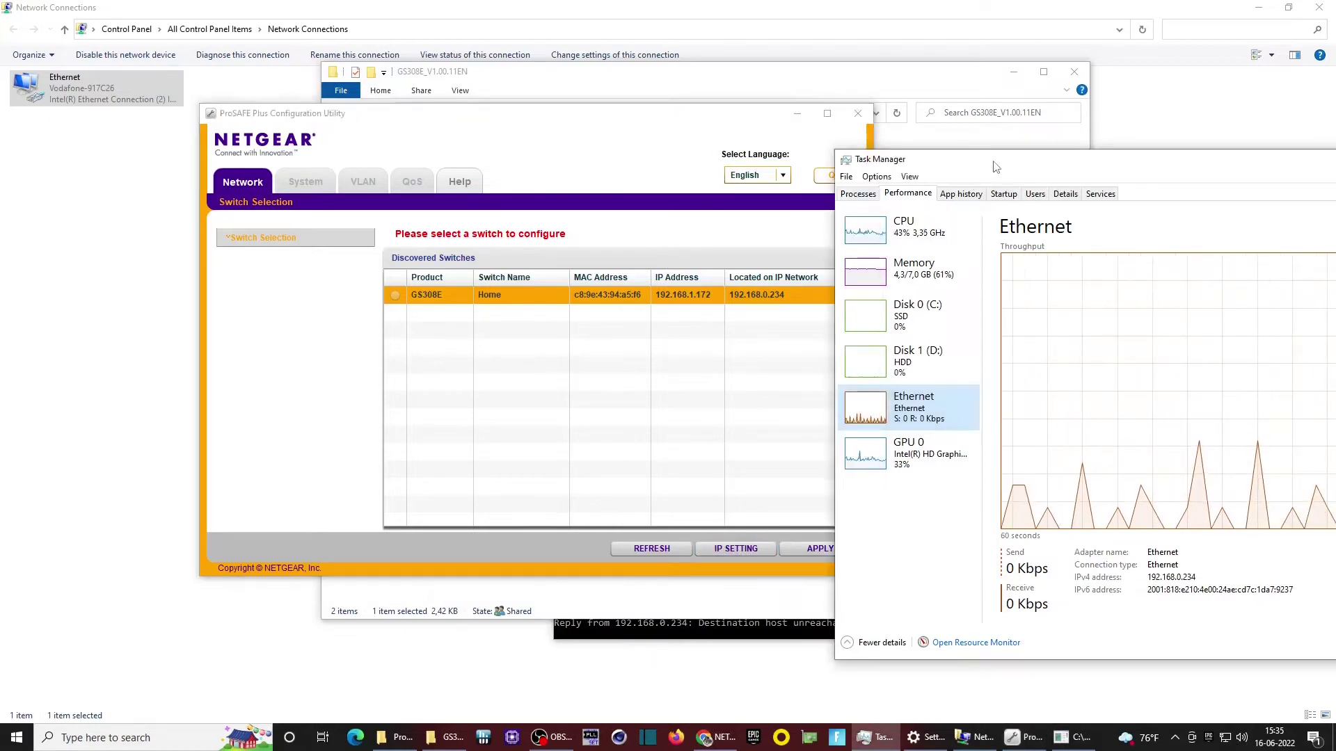
left_click_drag(1267, 156, 985, 188)
left_click_drag(1158, 199, 878, 218)
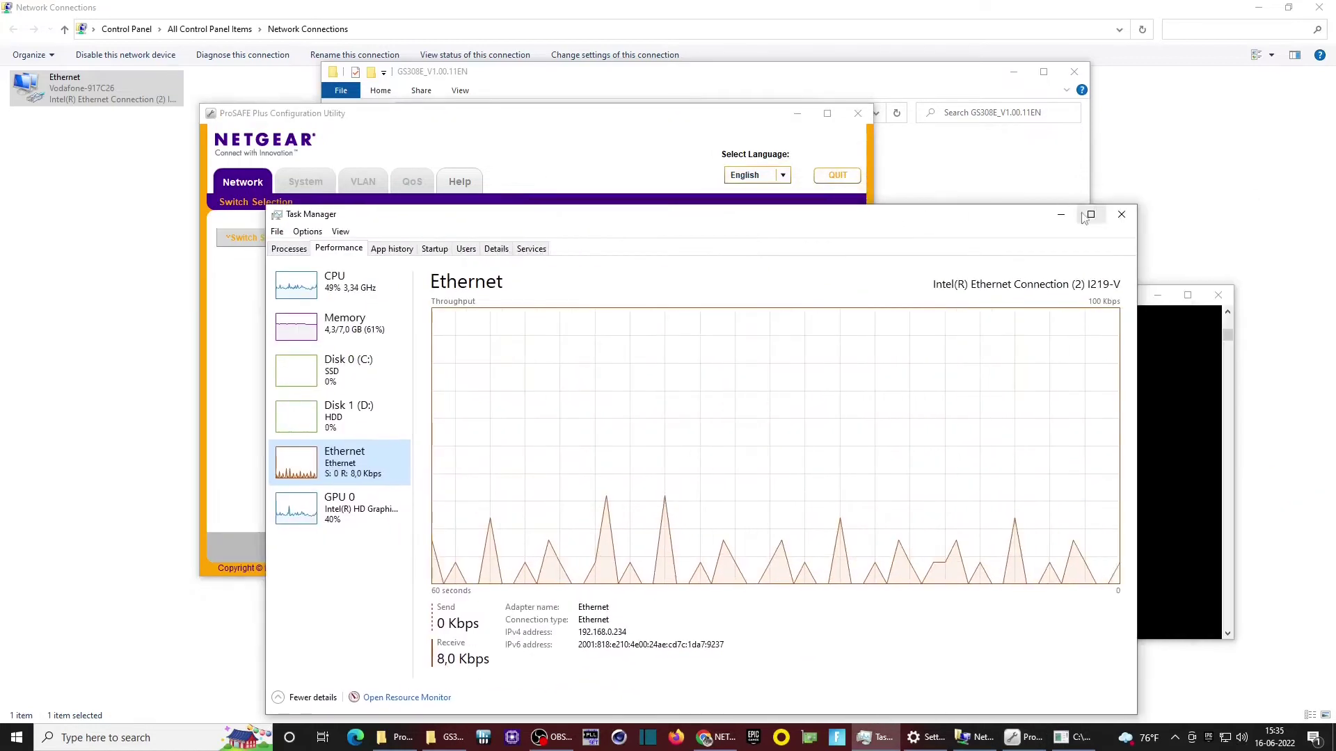
left_click(1061, 215)
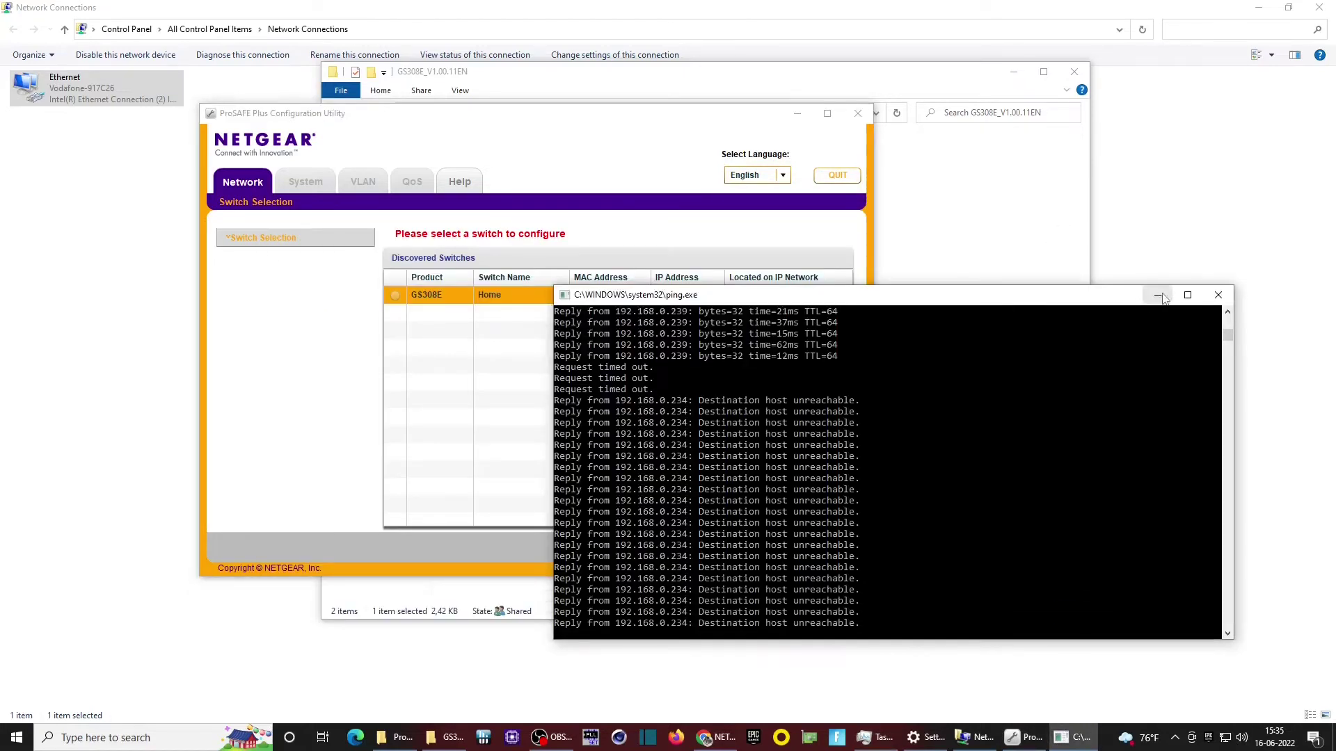
Close the ping window and set Ethernet IPv4 to obtain IP and DNS addresses automatically
left_click(1219, 295)
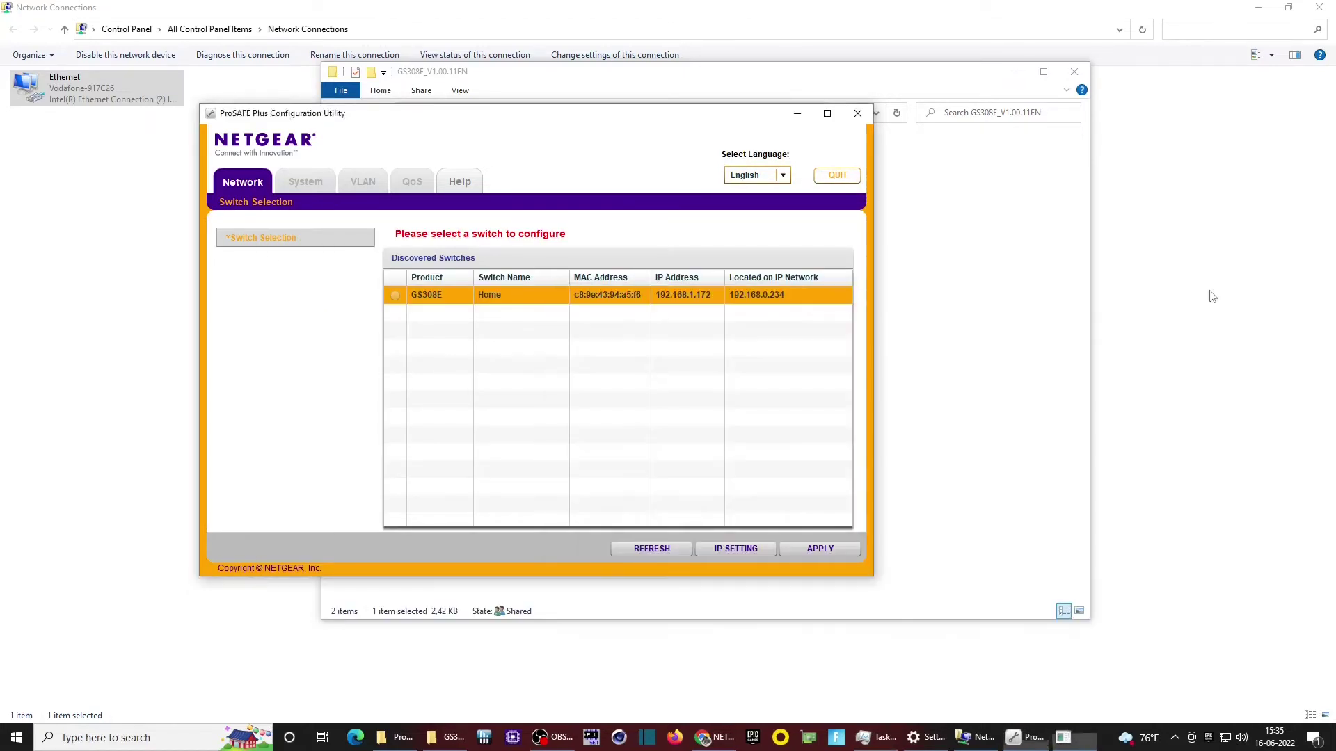
right_click(120, 97)
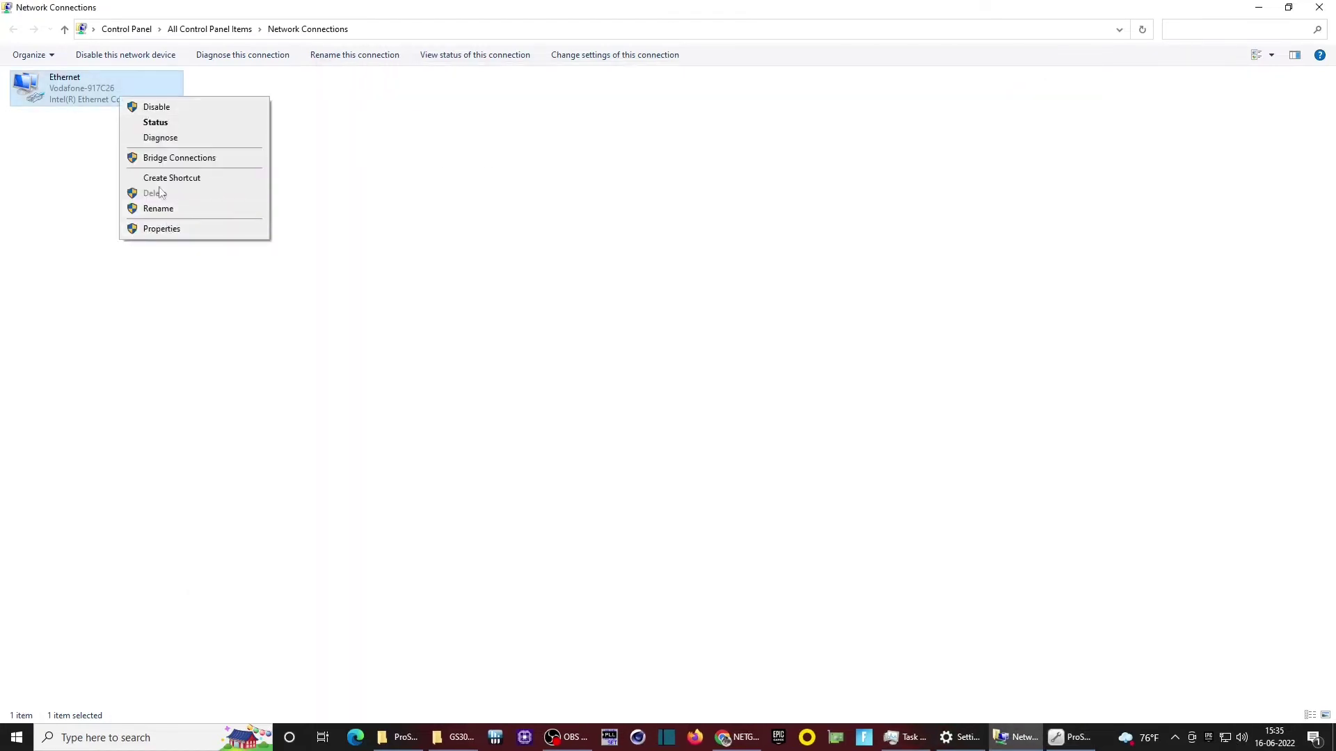
left_click(169, 230)
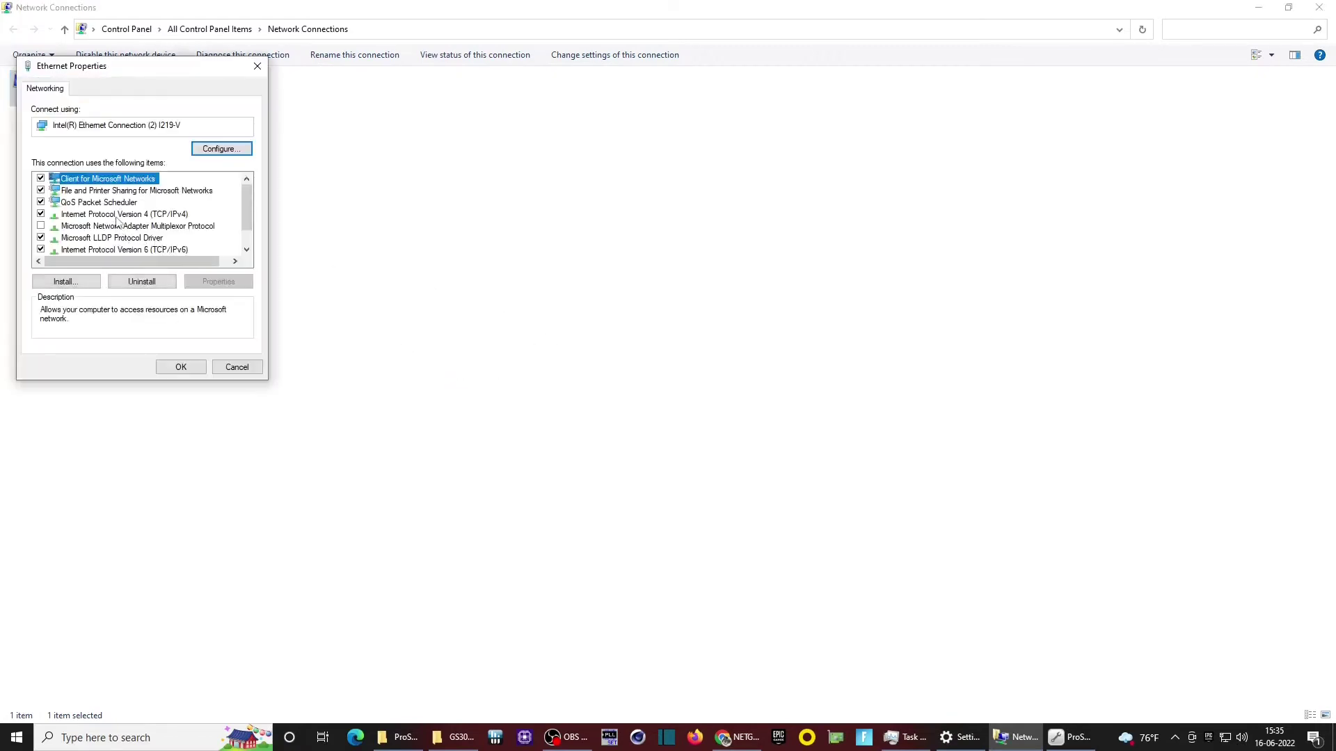
left_click(129, 214)
left_click(213, 283)
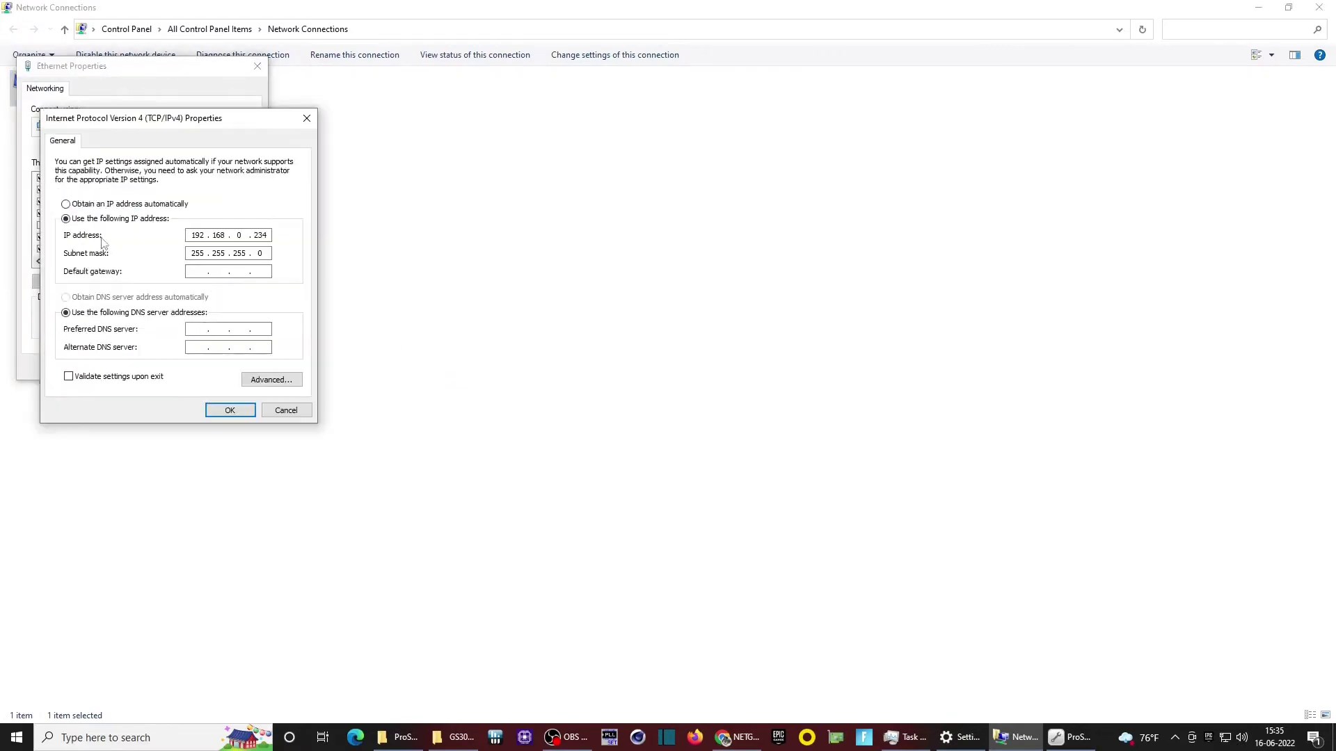
left_click(66, 204)
left_click(66, 298)
left_click(230, 411)
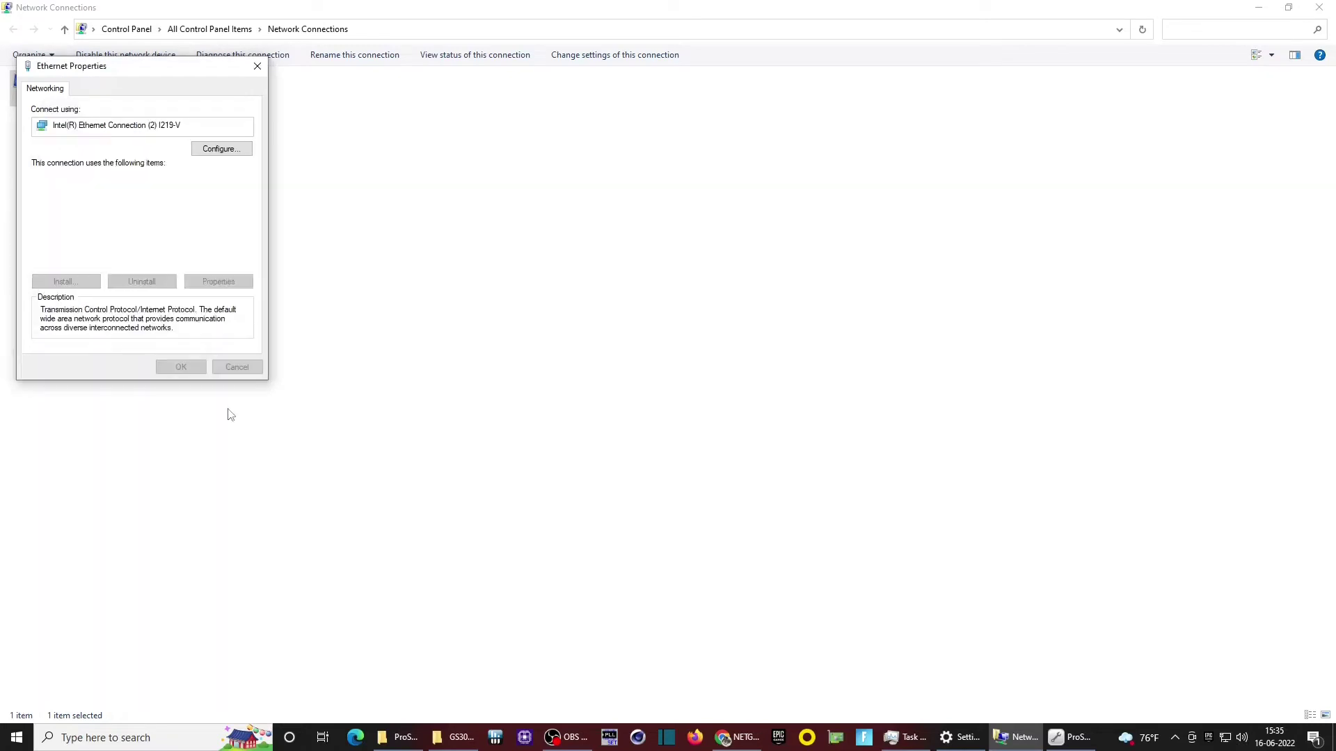
left_click(180, 368)
left_click(1258, 7)
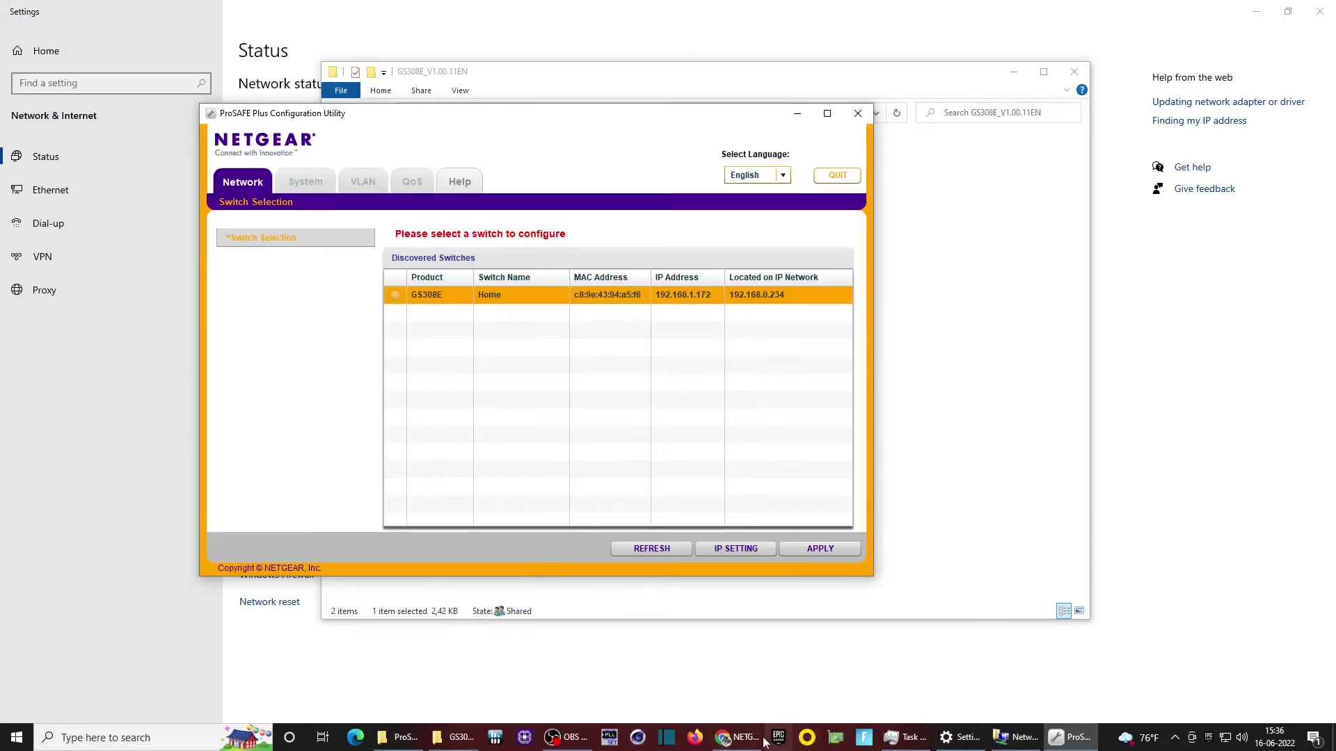
left_click(738, 737)
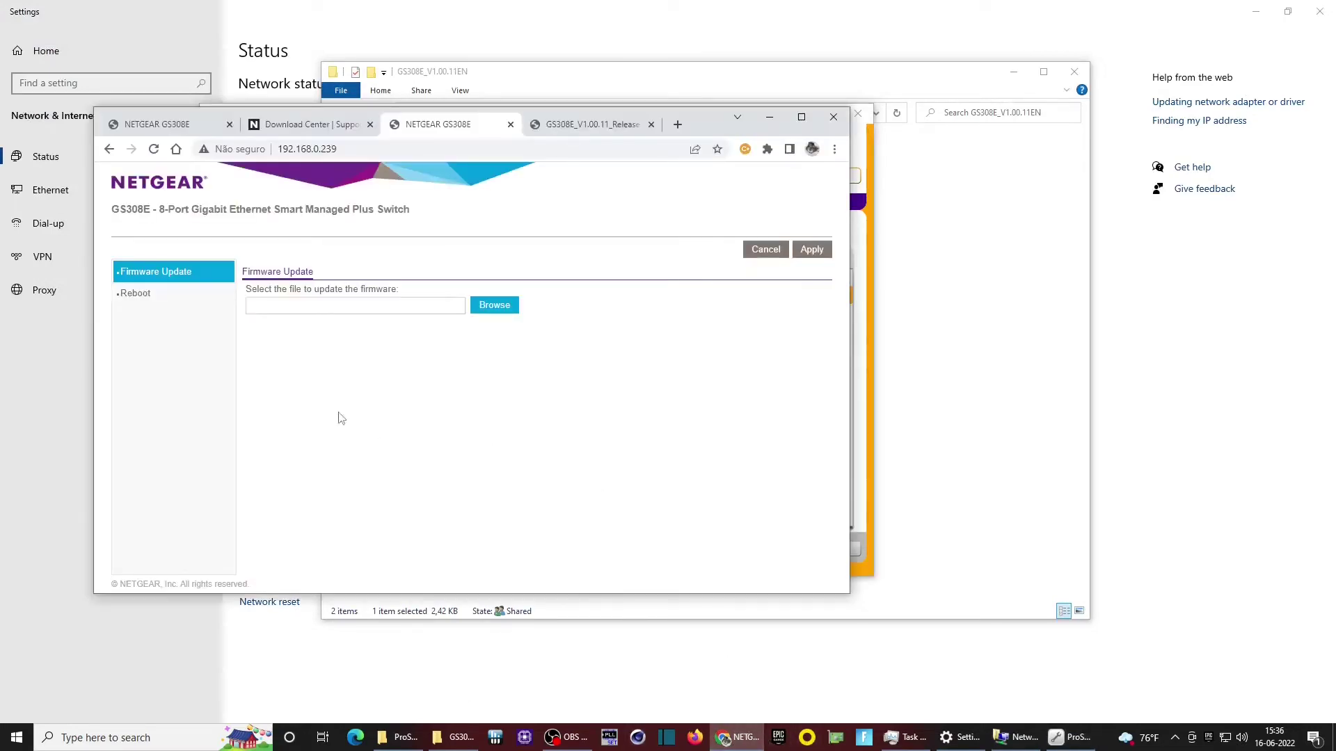
Reload the 192.168.1.172 tab, maximize Chrome, and log in with the switch password
left_click(355, 149)
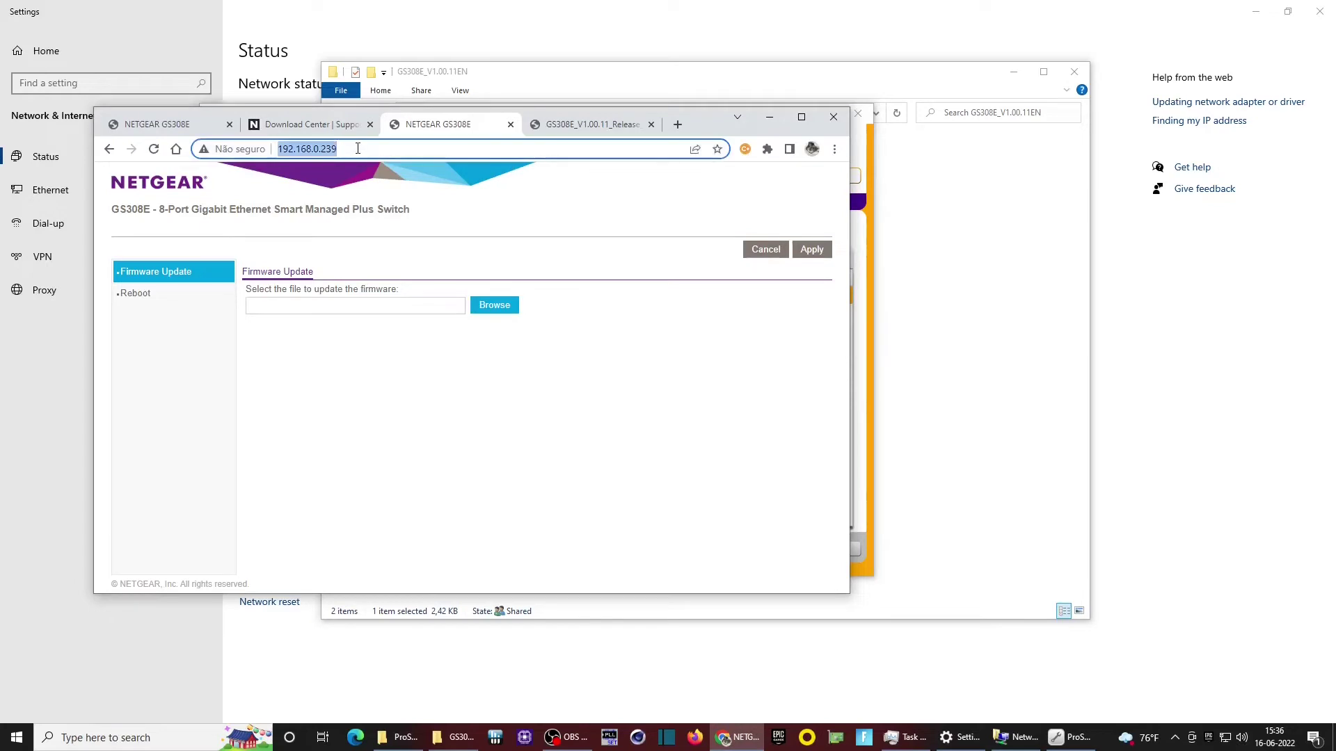
left_click(167, 125)
left_click(155, 149)
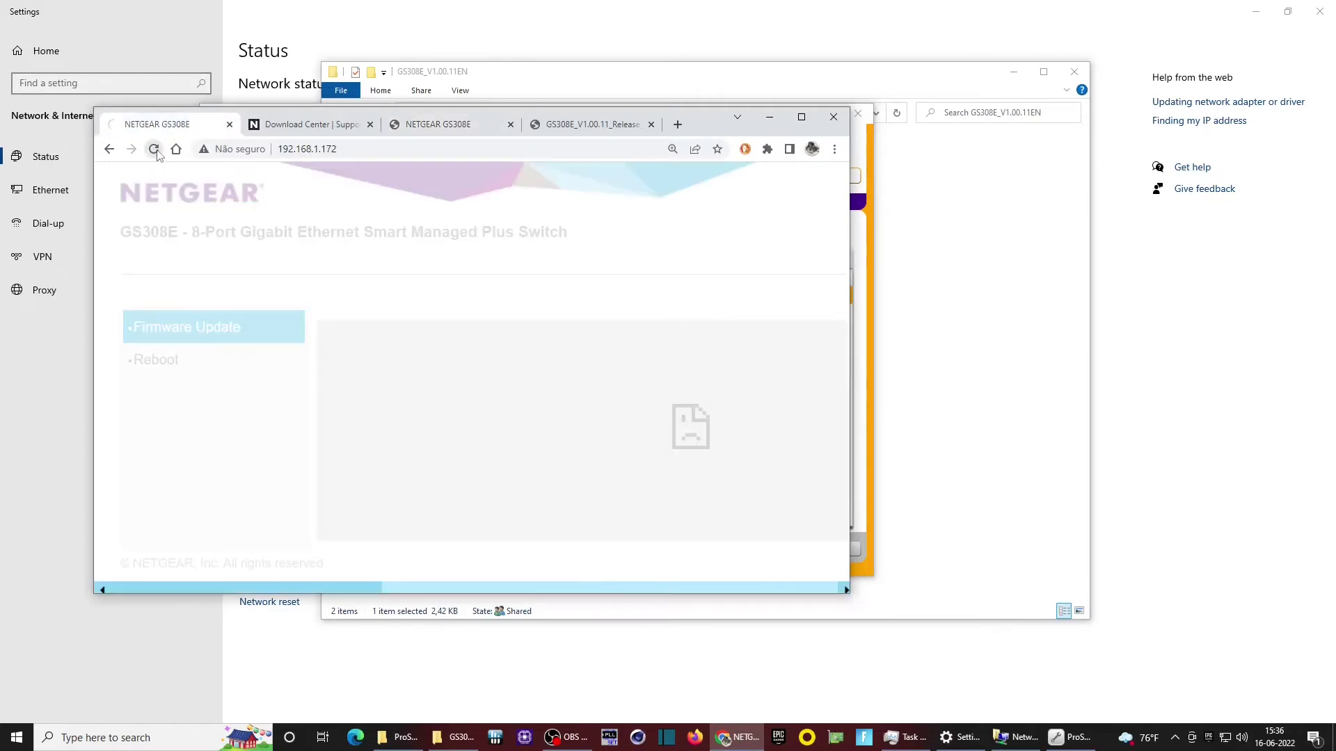
left_click(801, 117)
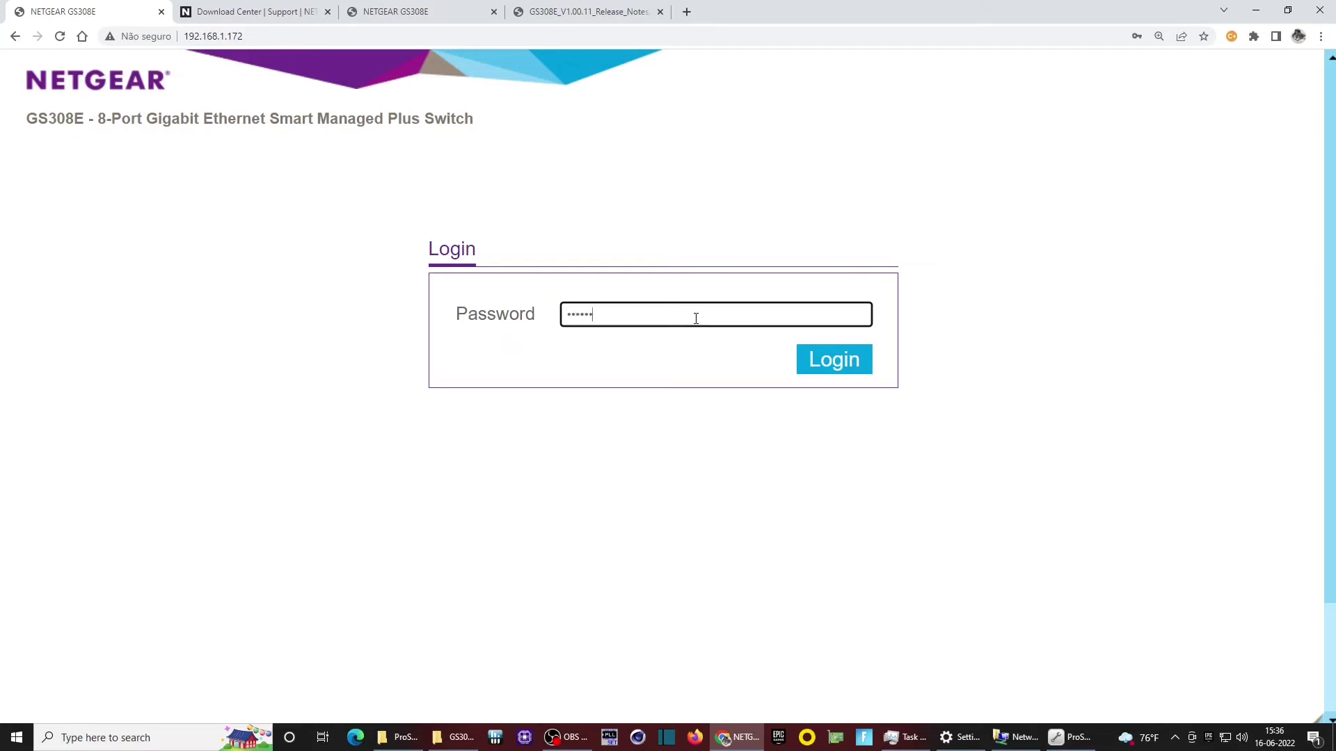
key("Return")
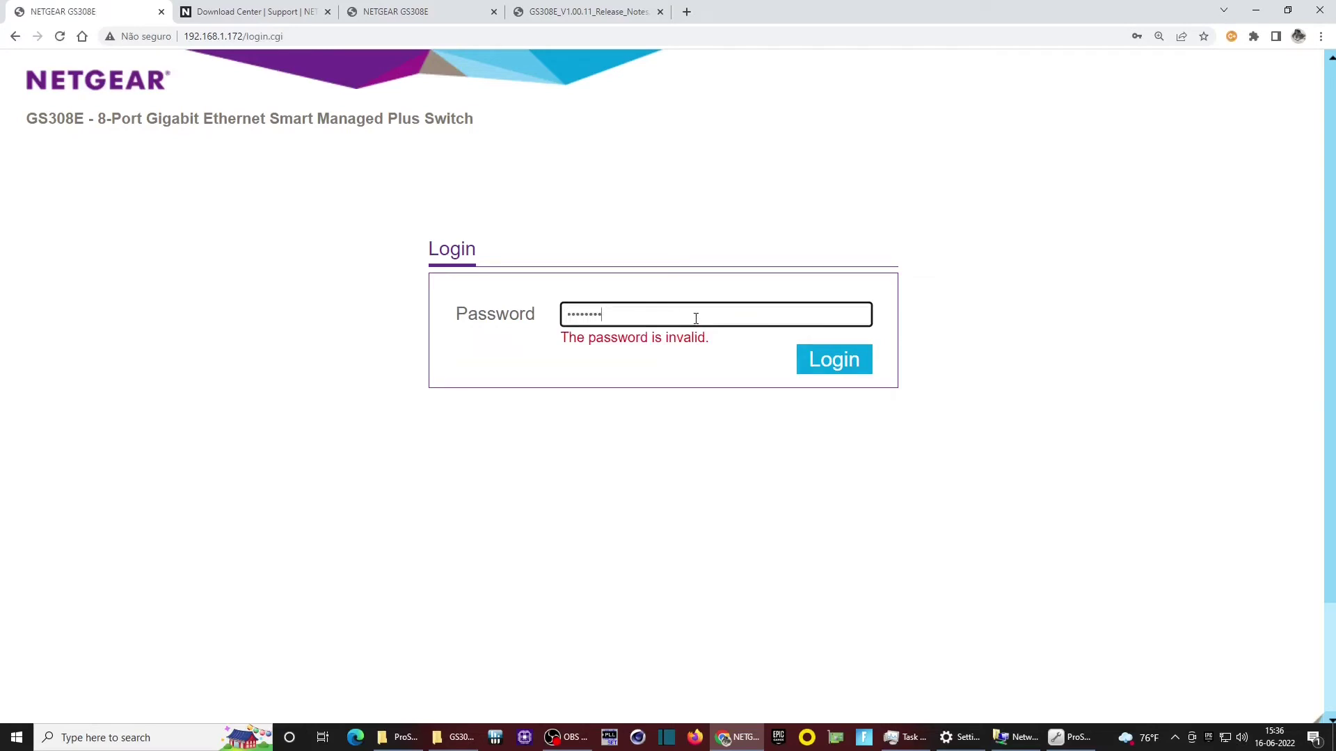
key("Return")
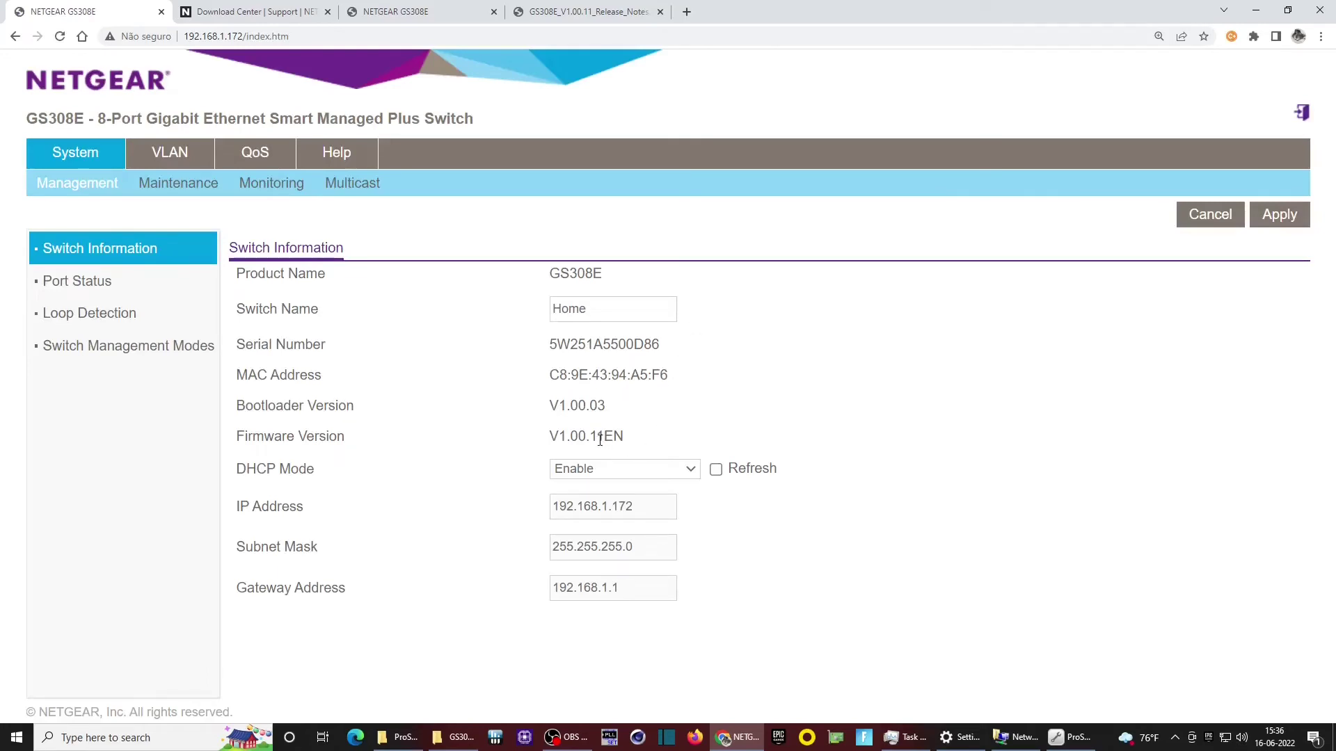
Highlight version V1.00.11EN, view Maintenance > Firmware Update, then return to the 192.168.0.239 upload page
left_click_drag(555, 437, 628, 443)
left_click(177, 187)
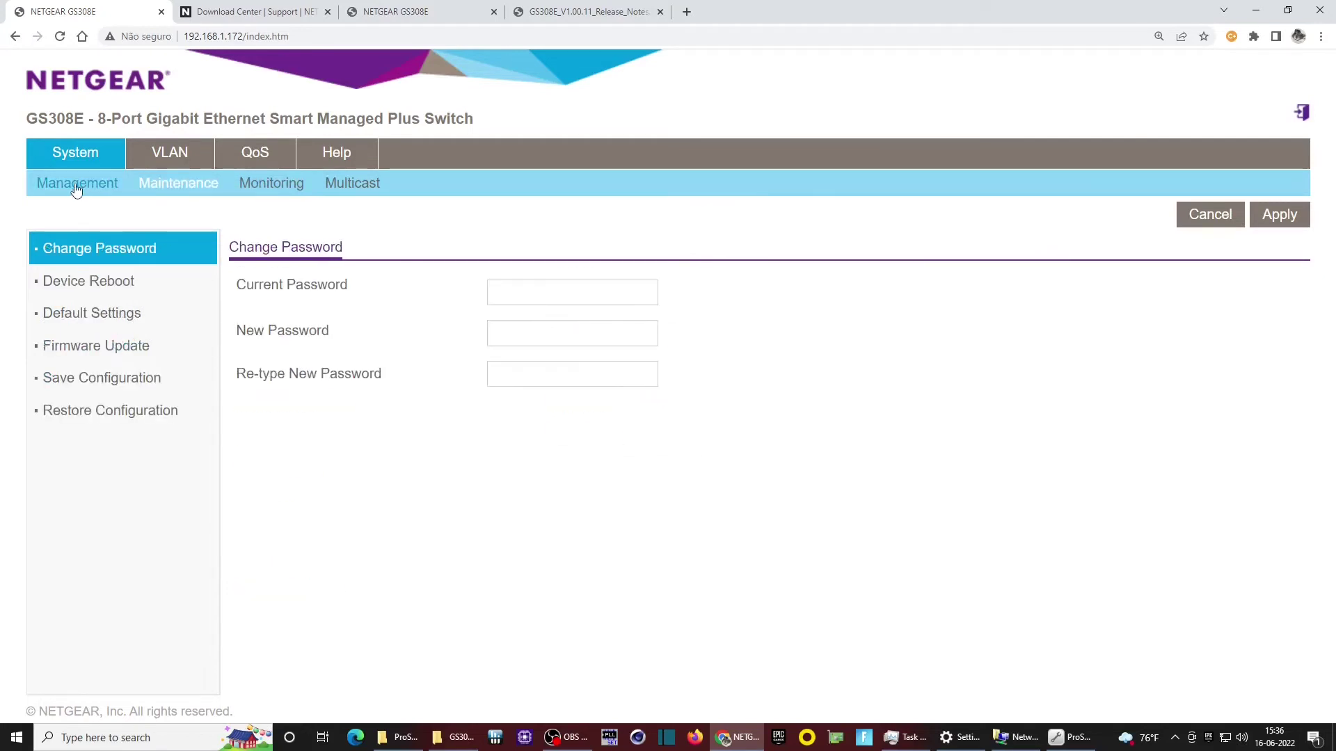
left_click(103, 348)
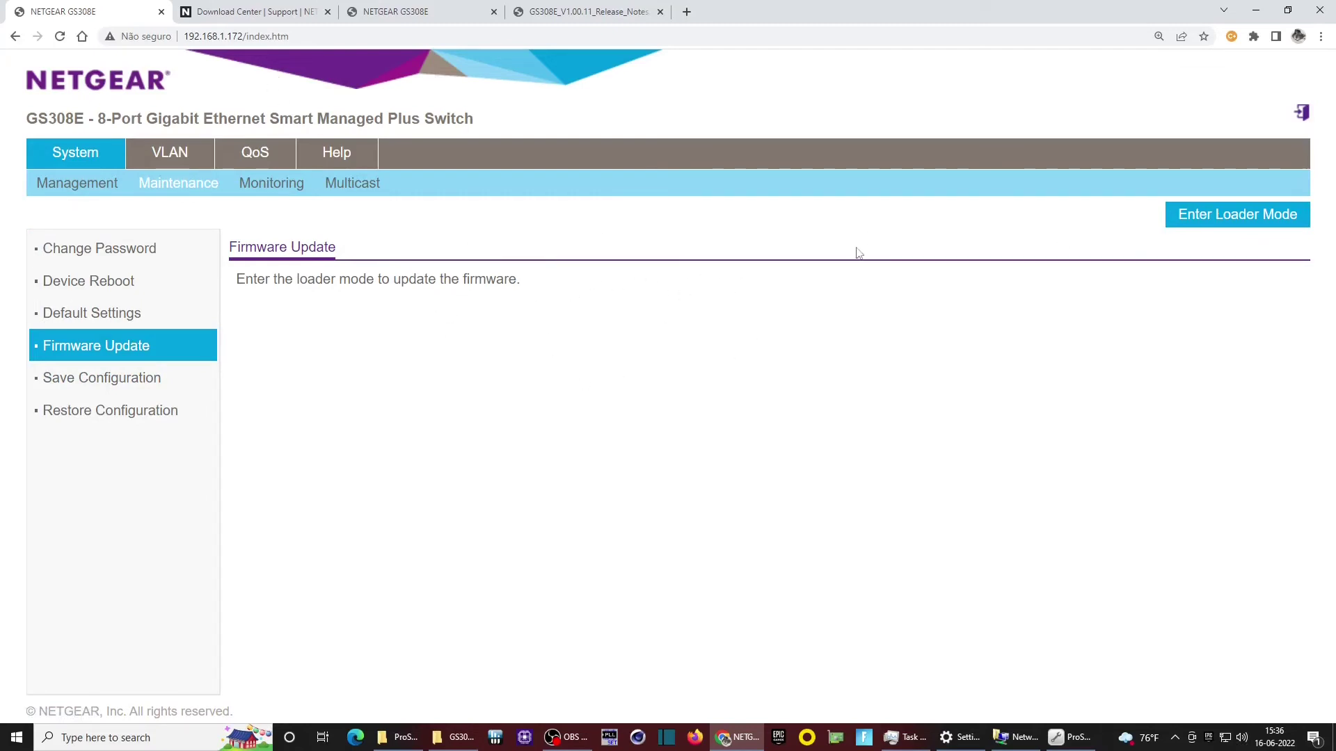
left_click(313, 14)
left_click(435, 20)
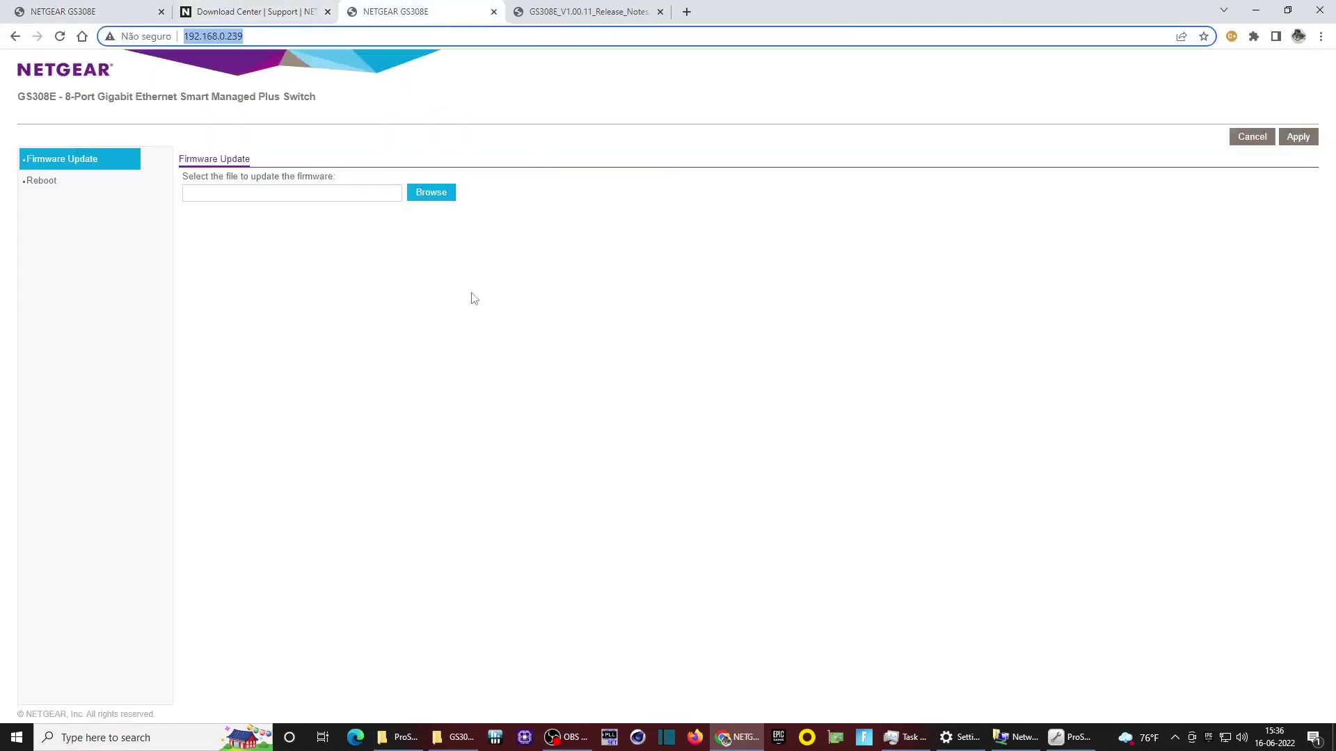
Close the 192.168.0.239 tab and return to the switch's Firmware Update page with ProSAFE Plus in front
left_click(595, 13)
left_click(423, 11)
left_click(39, 182)
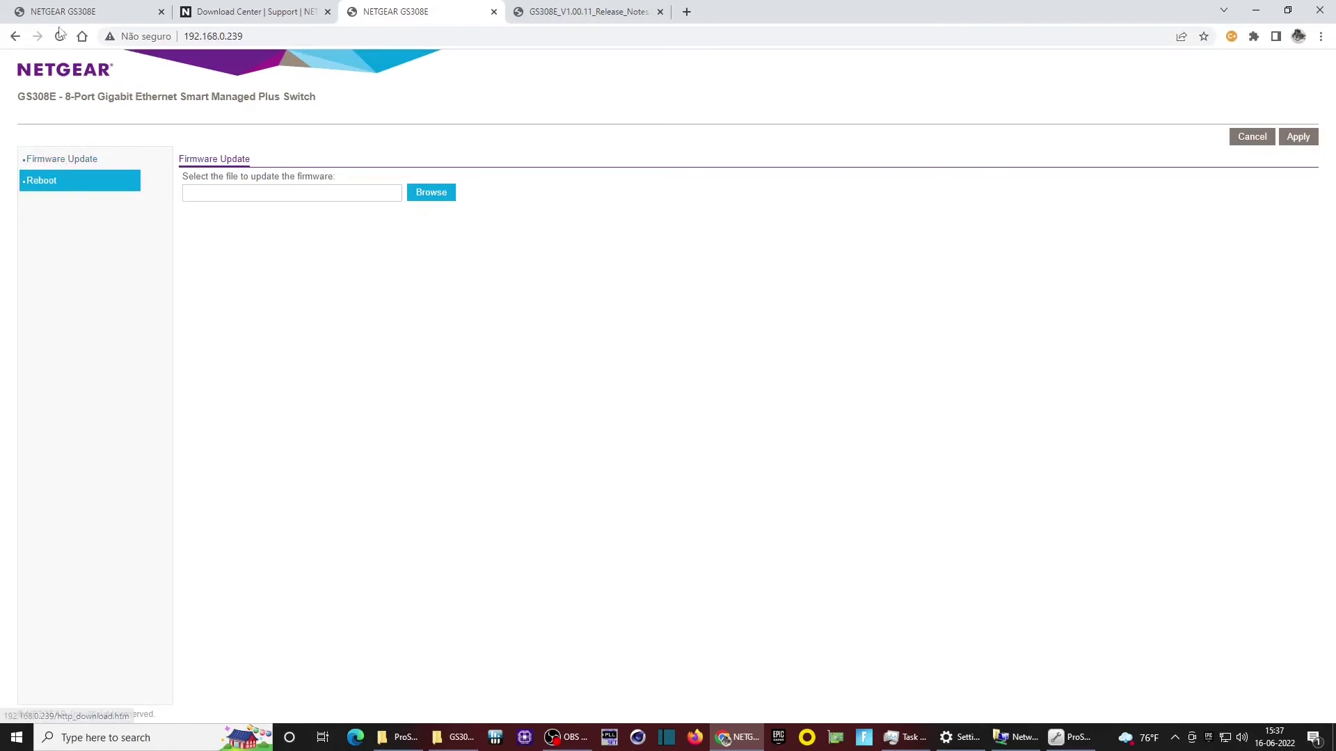
left_click(494, 12)
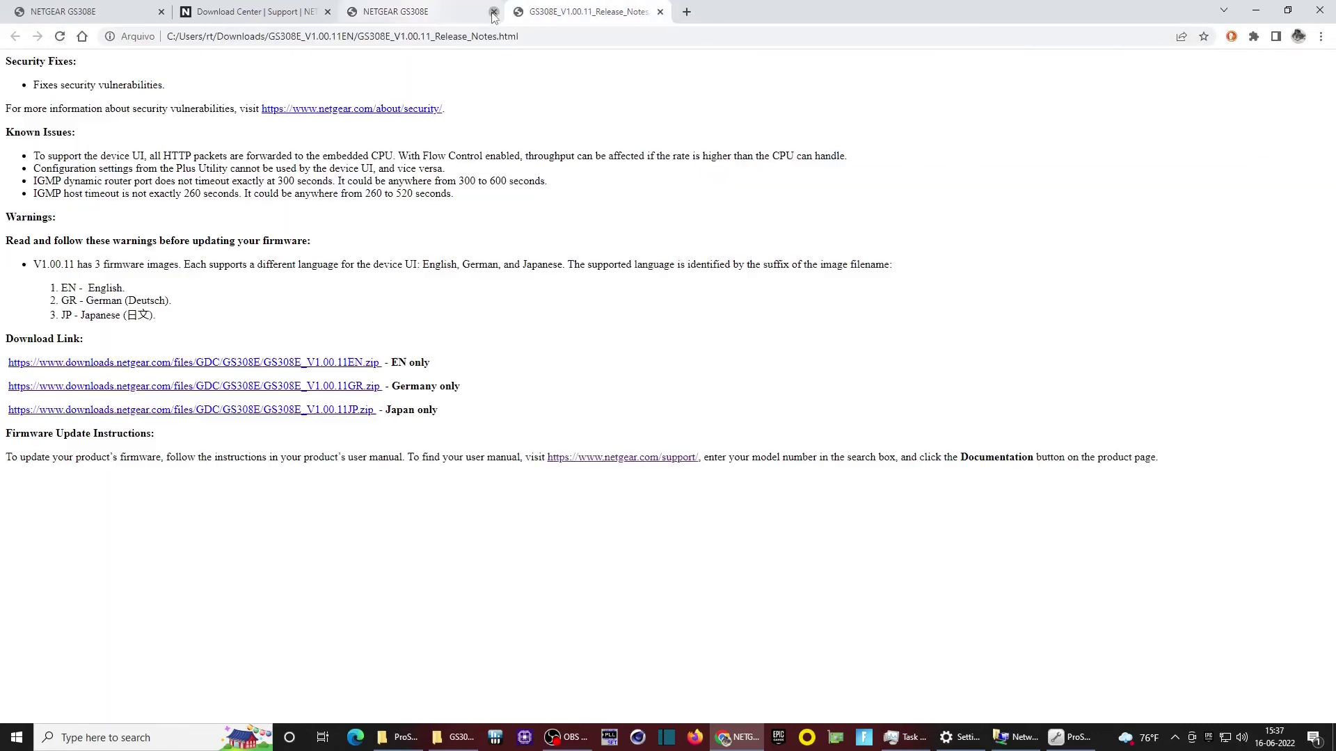
left_click(230, 12)
left_click(84, 20)
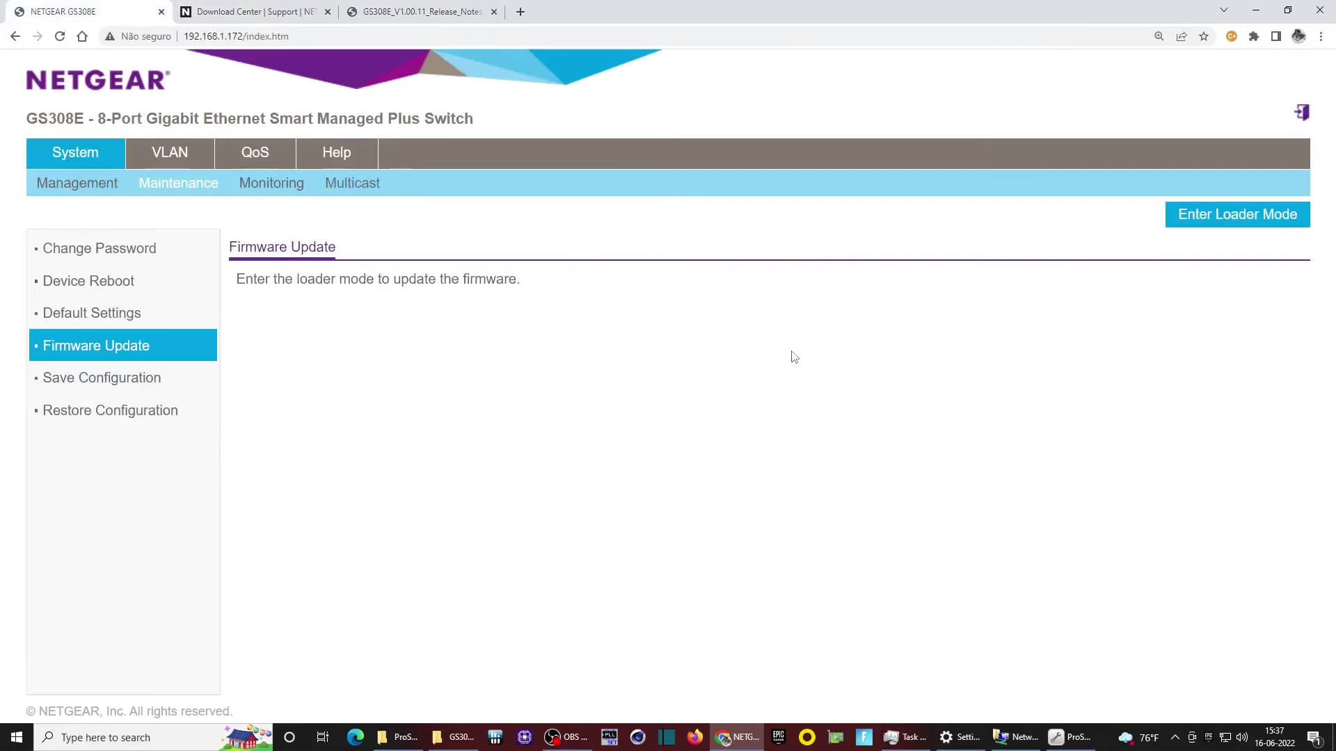
left_click(1069, 737)
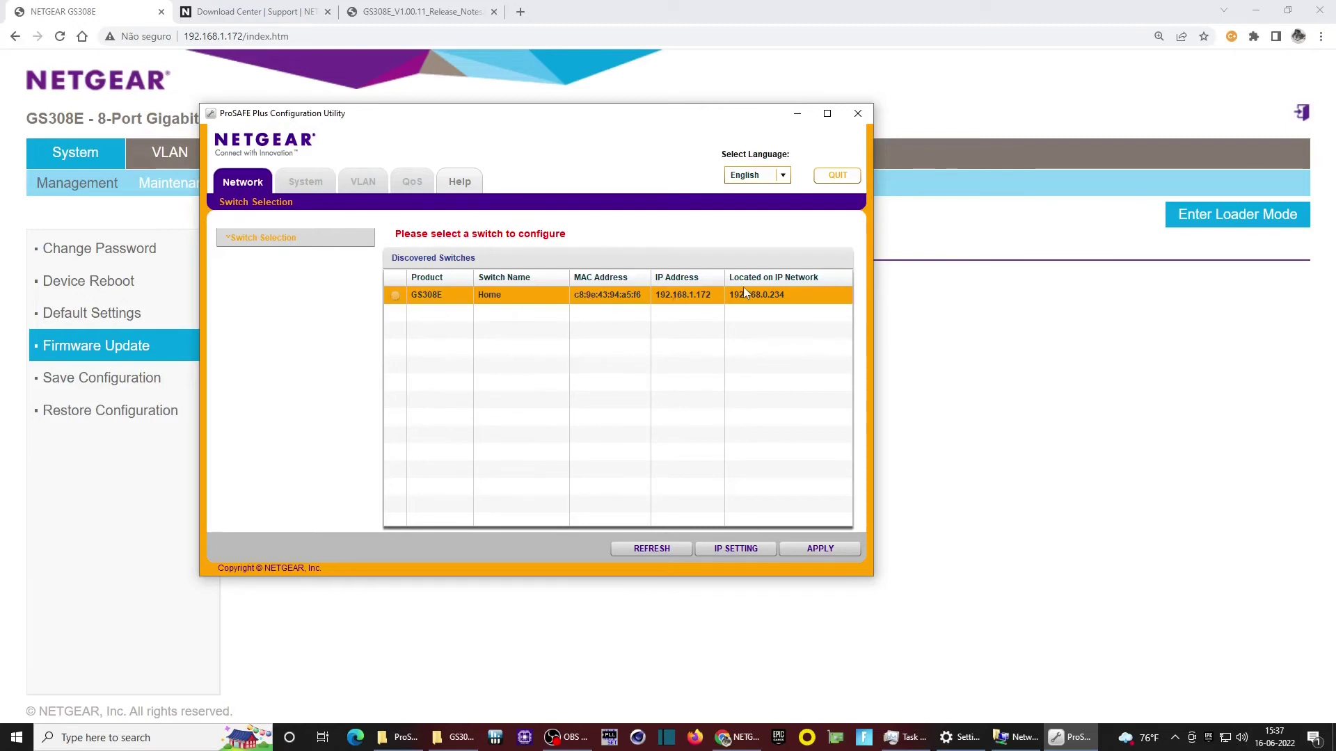
Refresh the switch list, select GS308E at 192.168.1.172 and log in with its password
left_click(652, 551)
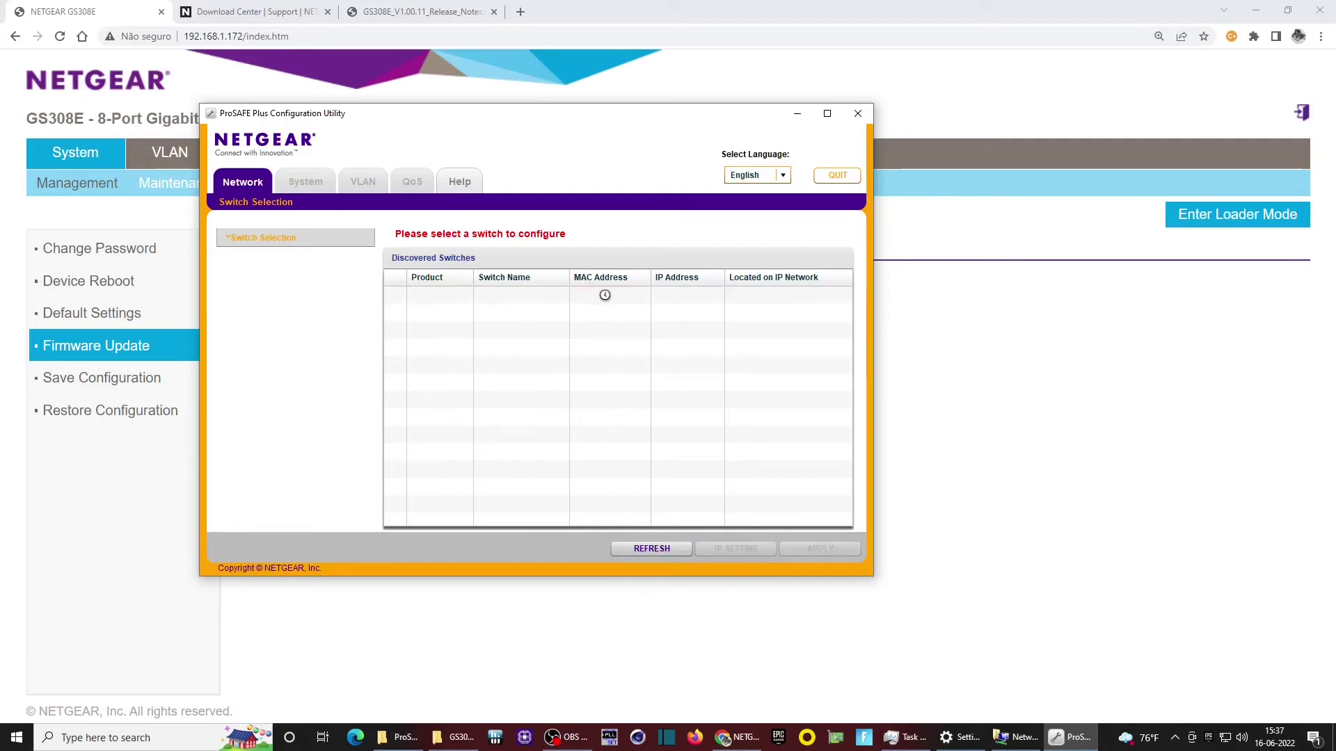
left_click(607, 297)
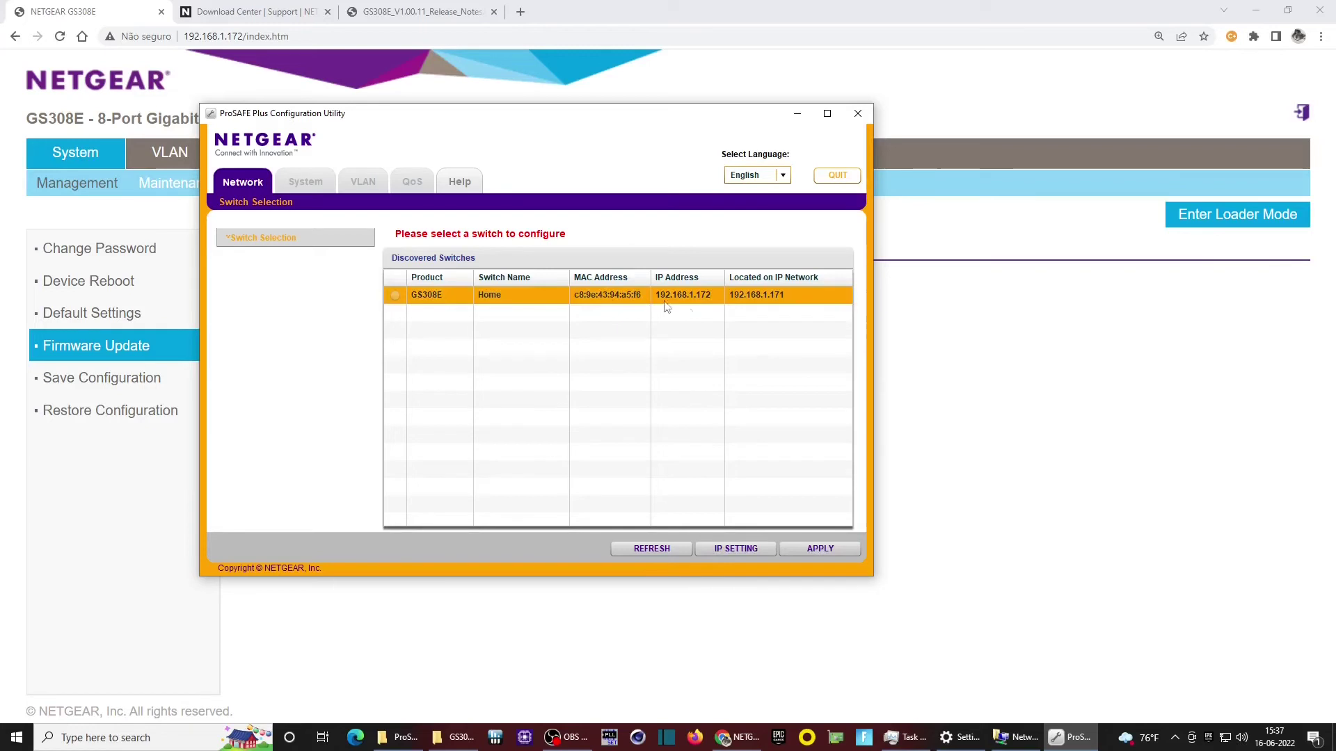
left_click(821, 549)
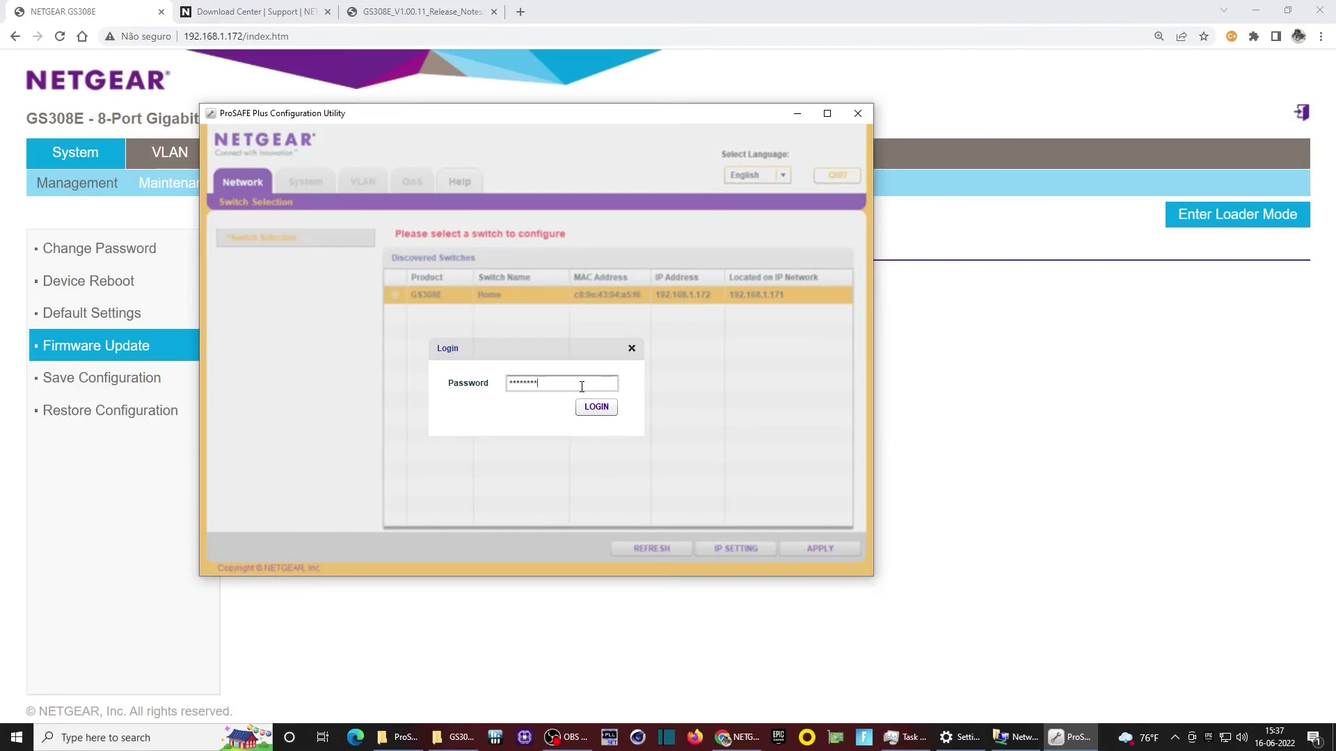
key("Return")
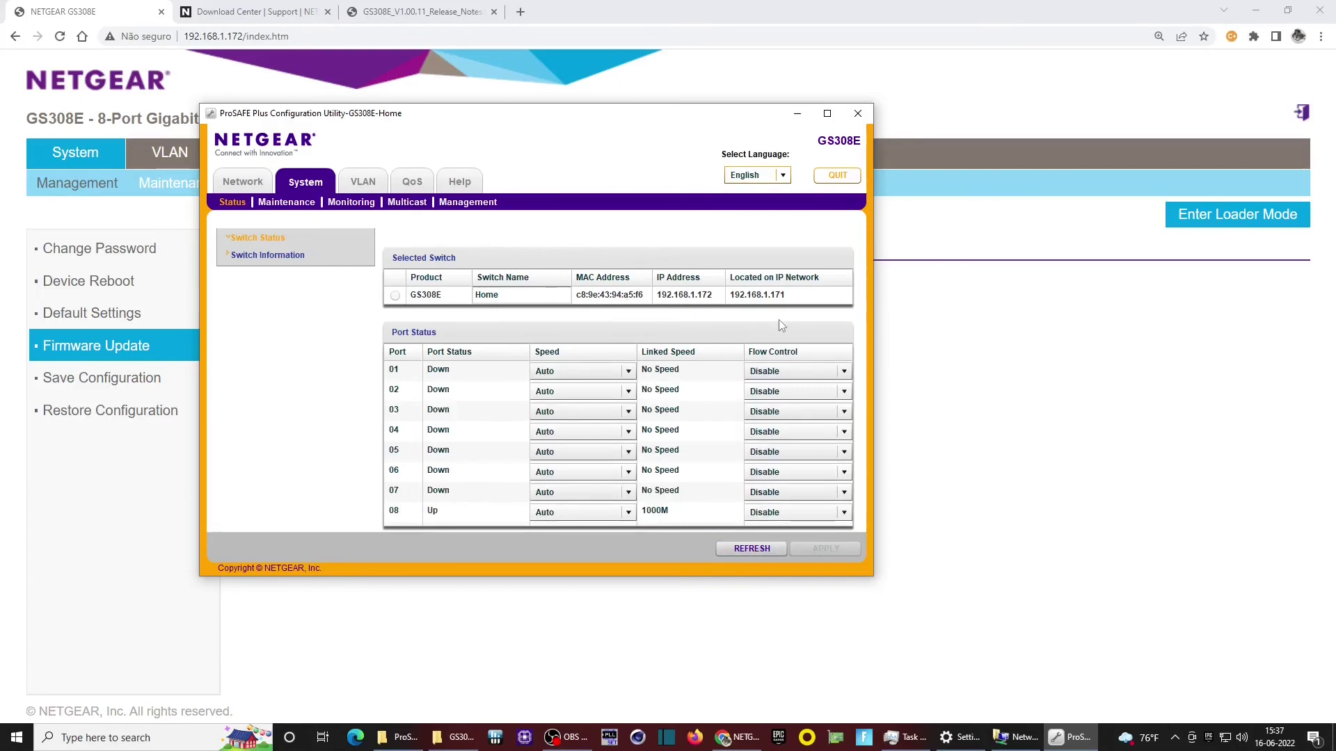
Move and enlarge the utility window, then glance at Switch Information and Switch Status
left_click_drag(656, 110, 741, 60)
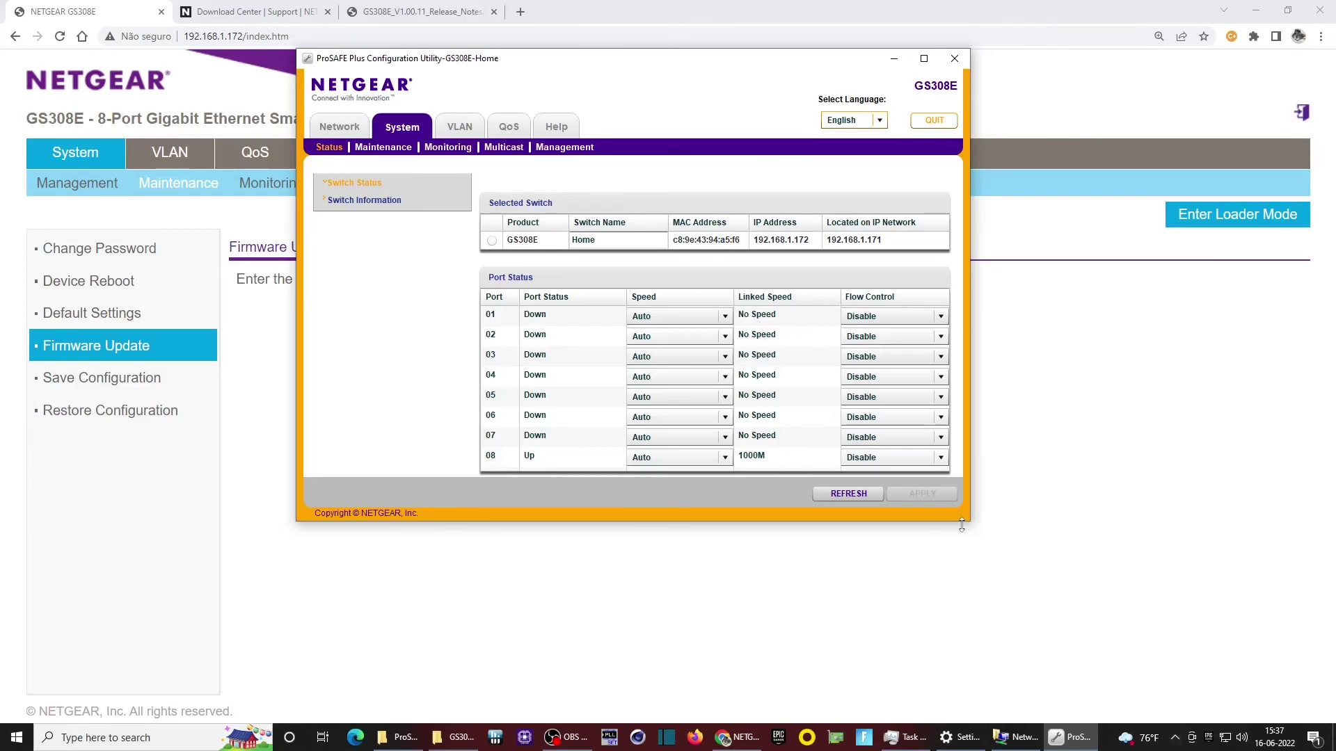
left_click_drag(968, 524, 1112, 727)
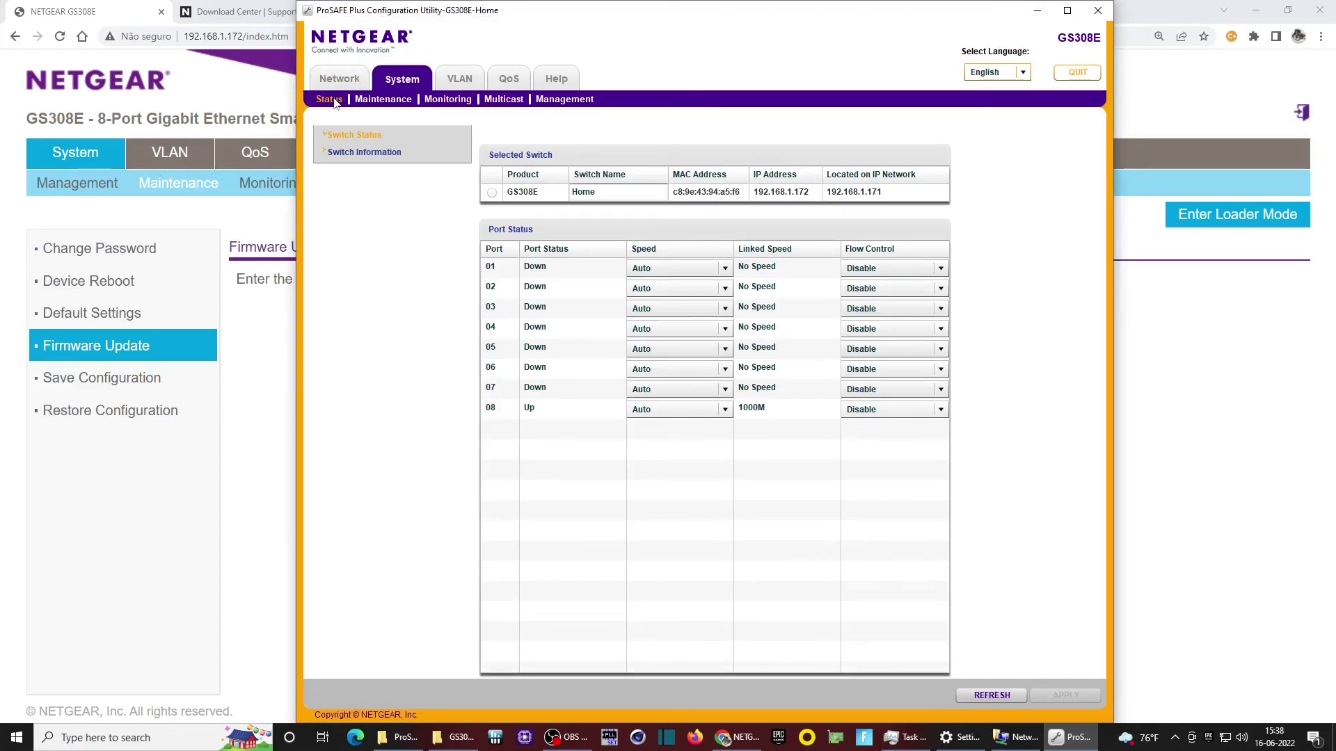
left_click(342, 153)
left_click(347, 133)
left_click(492, 195)
Resize and reposition the window, then open Switch Information showing firmware version 1.00.11
key("super+Down")
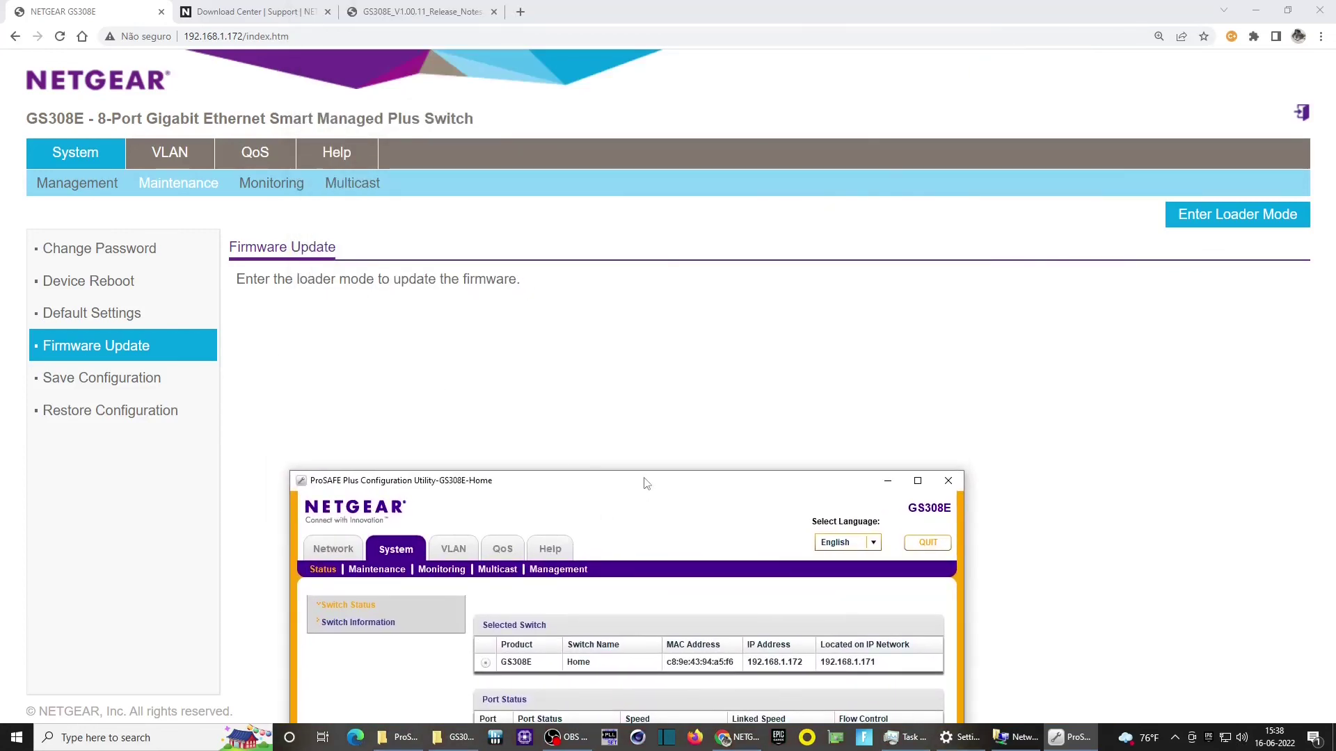
left_click_drag(646, 483, 641, 111)
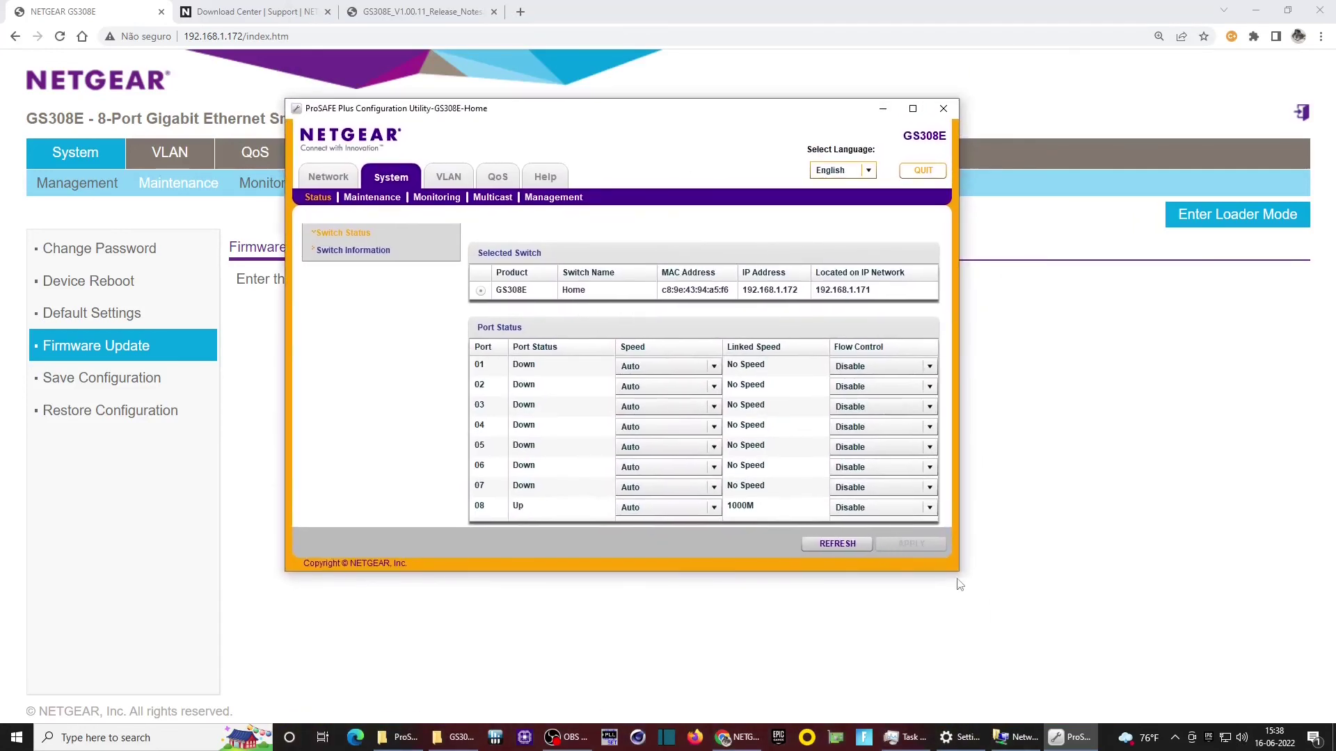
left_click_drag(961, 574, 1138, 689)
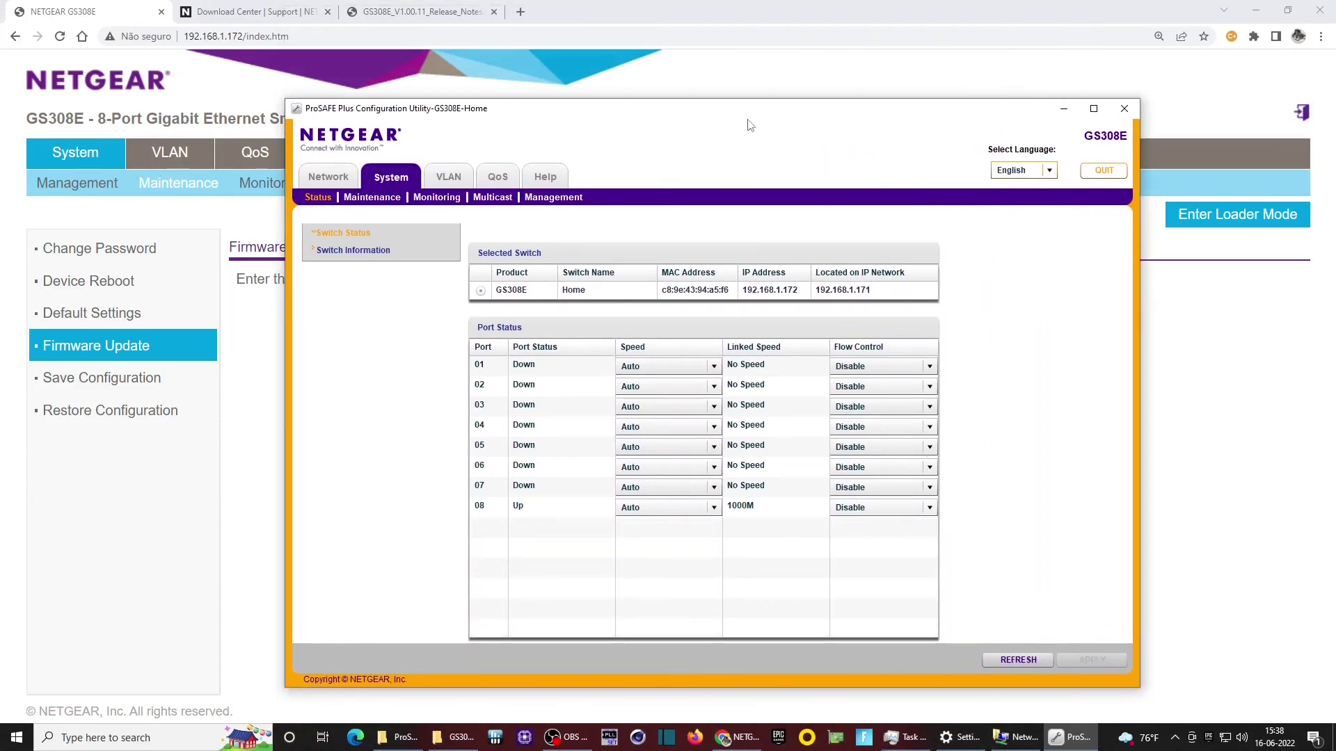
left_click_drag(747, 112, 717, 42)
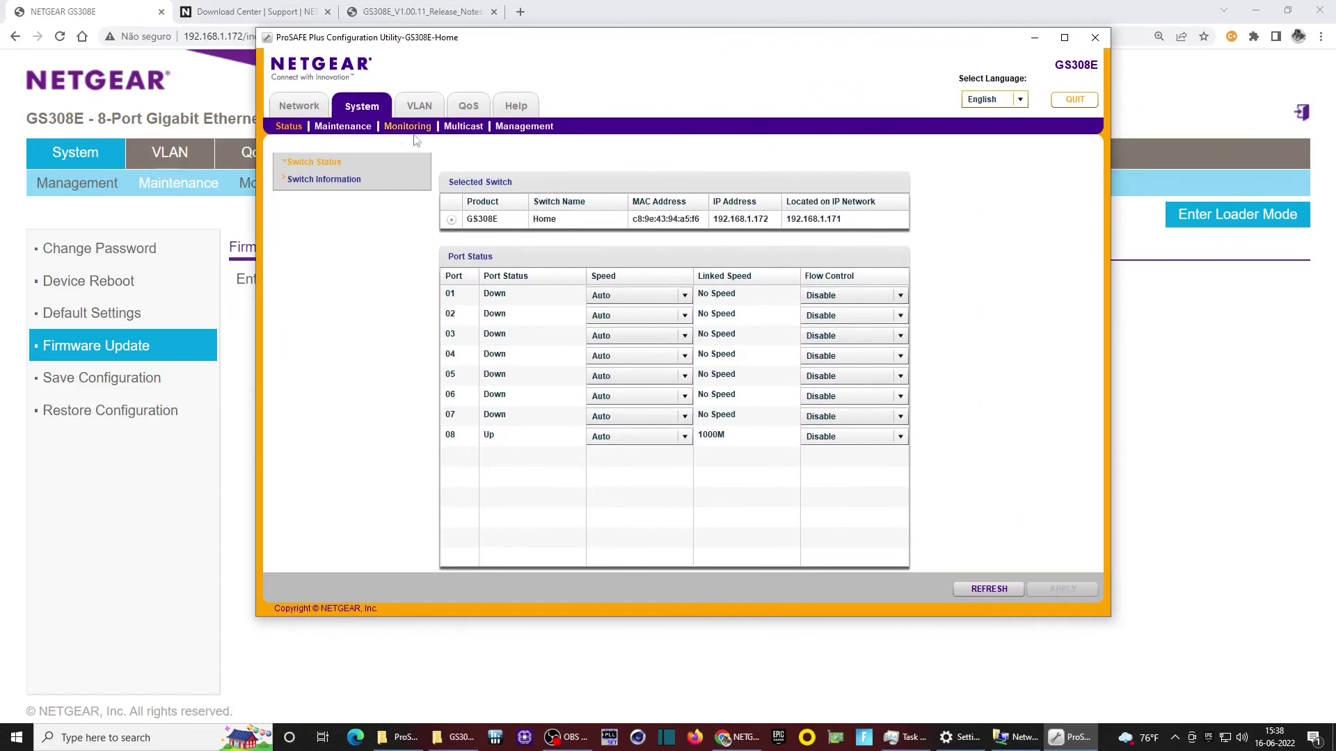
left_click(294, 181)
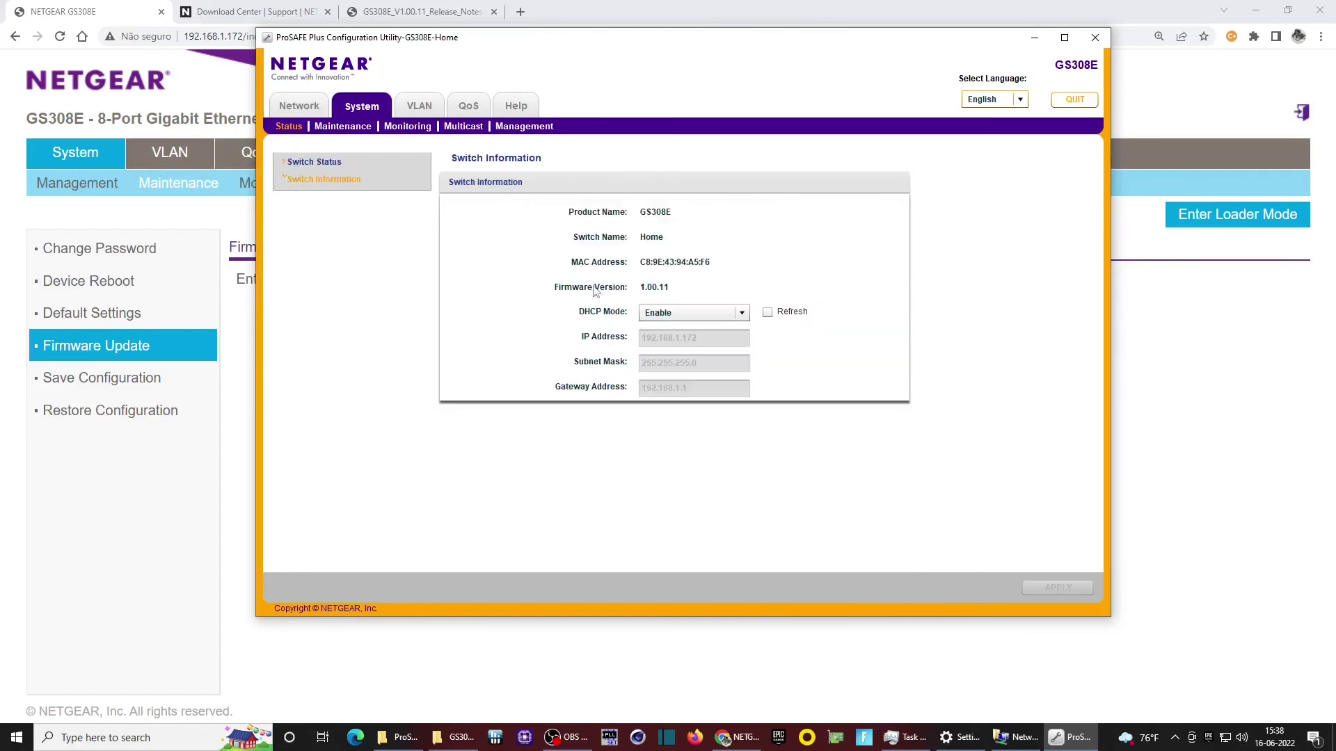